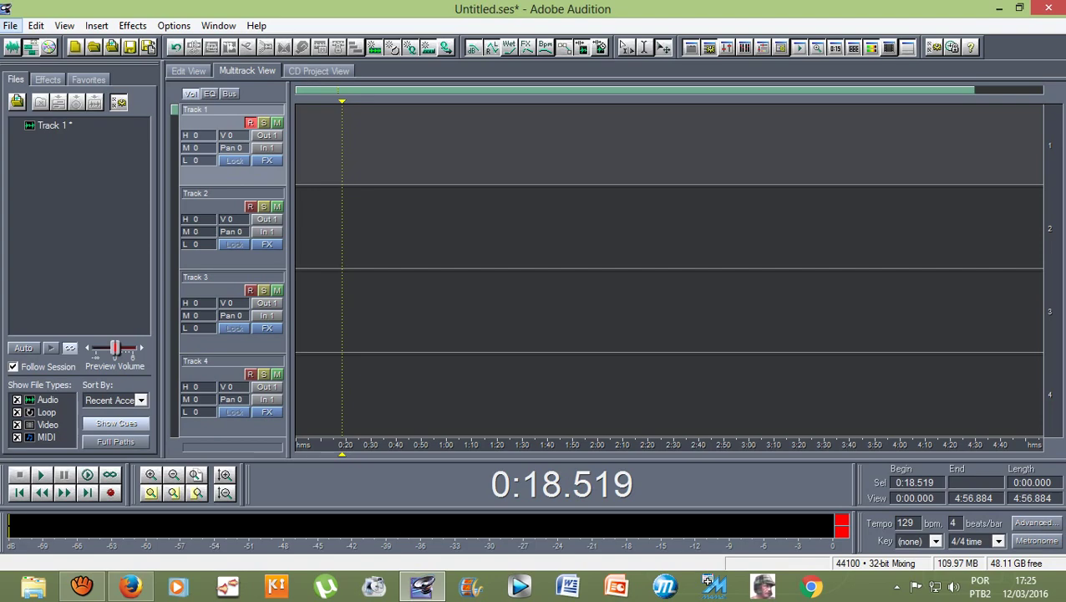
# Step: Import the video file "LEE HI - 한숨 (BREATHE) M_V" from the SAMSUNG drive into the session
pyautogui.click(10, 25)
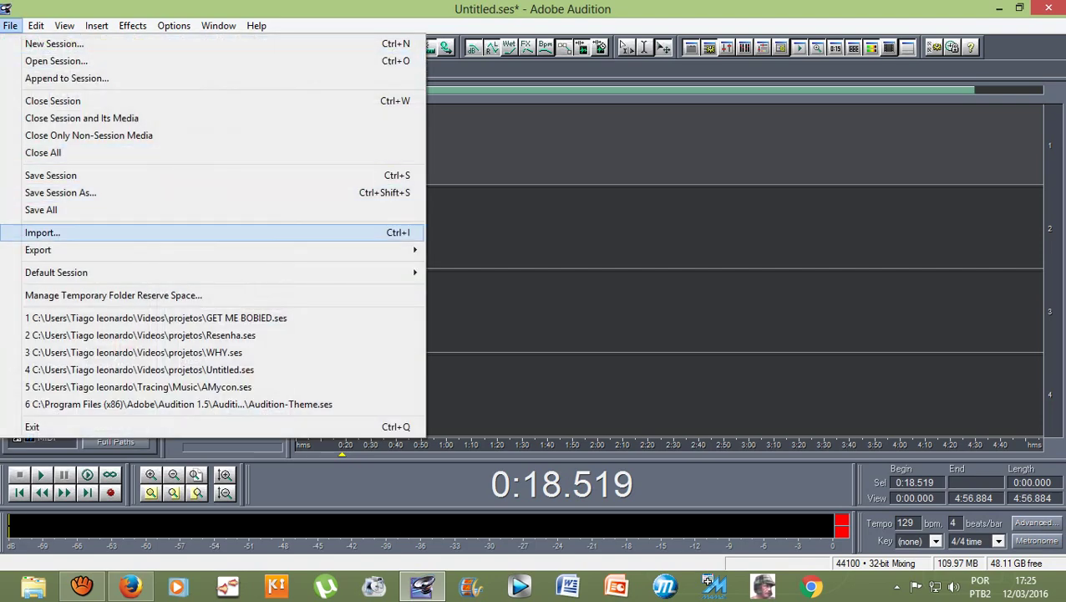
pyautogui.click(50, 232)
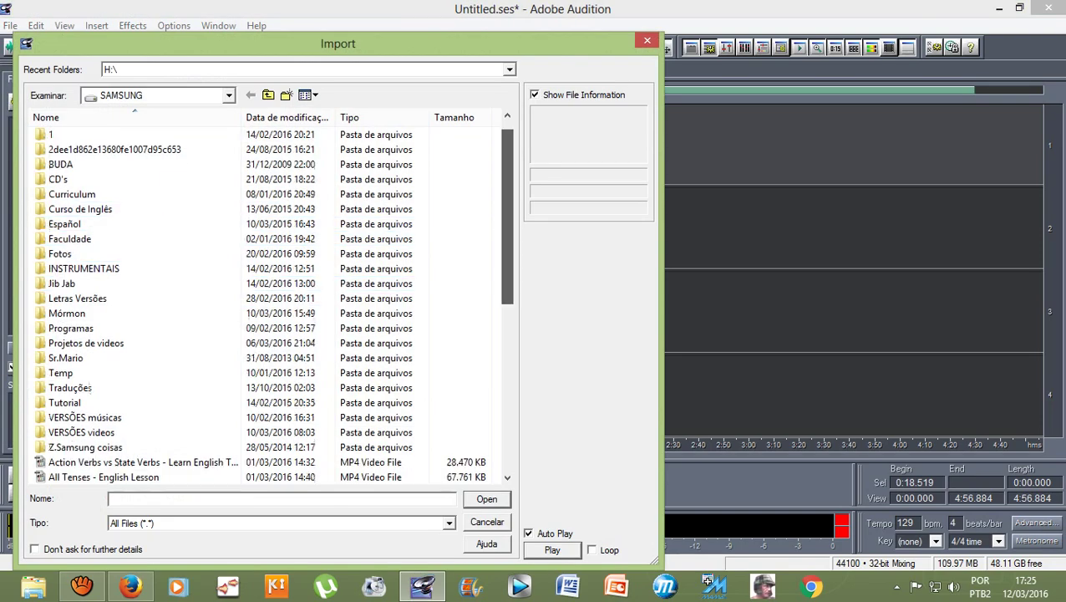
pyautogui.scroll(-6, 273, 301)
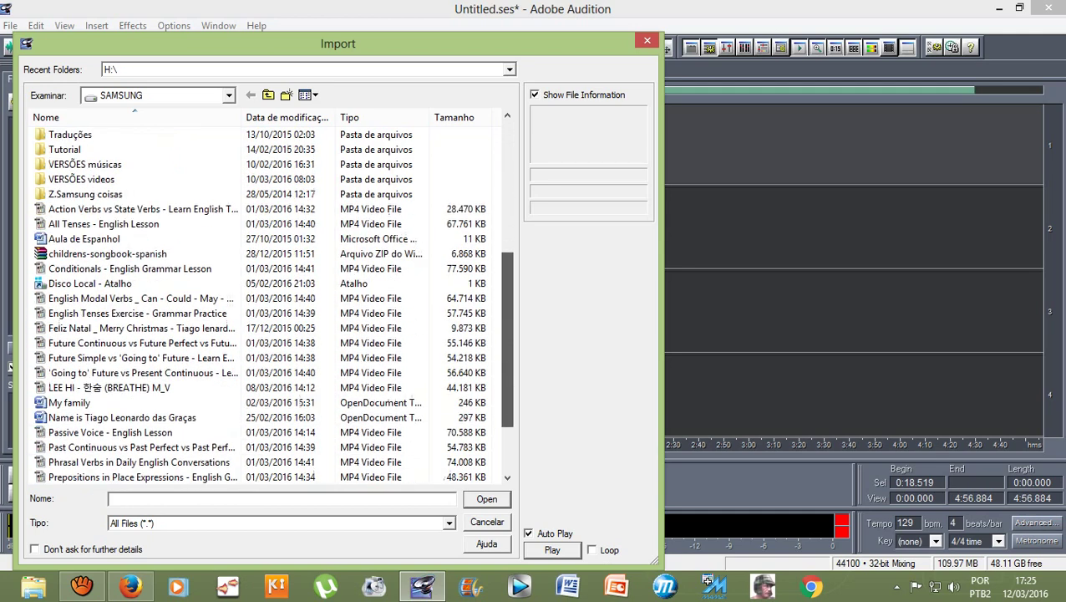
pyautogui.scroll(-2, 267, 335)
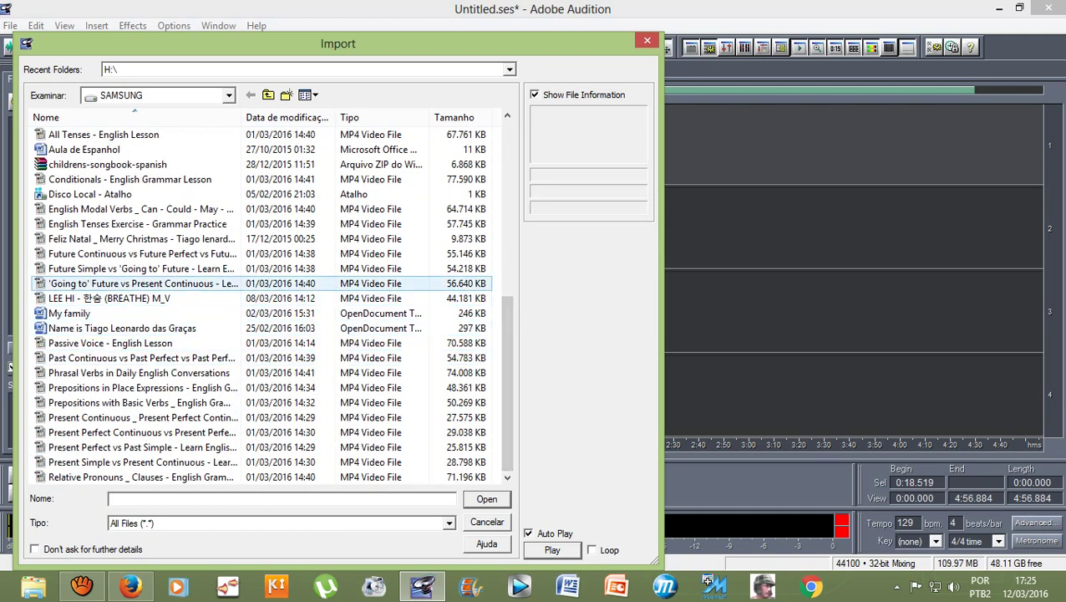
pyautogui.click(112, 298)
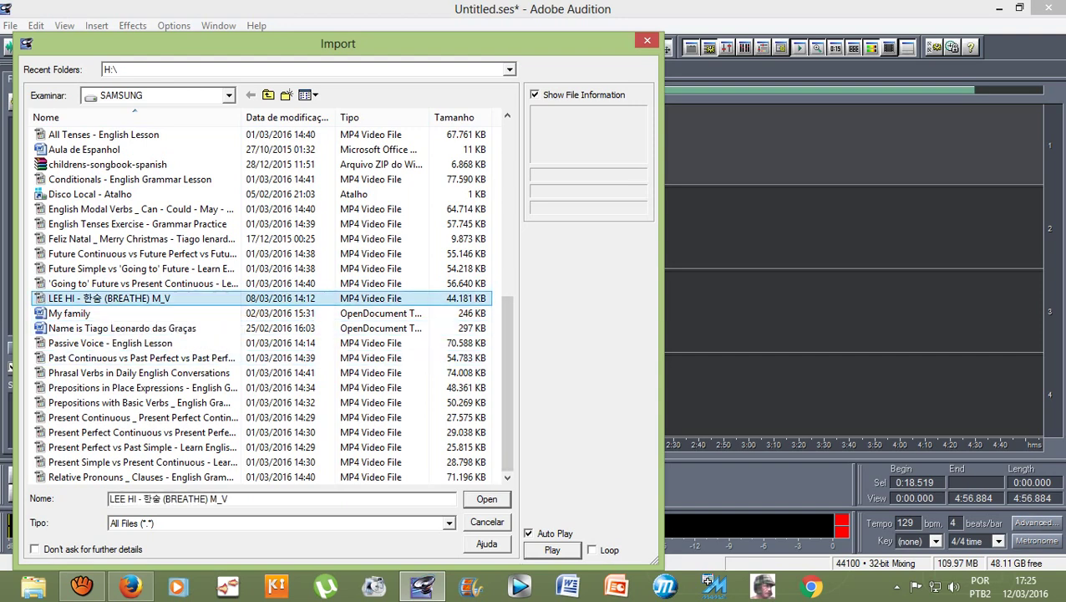
pyautogui.press('Return')
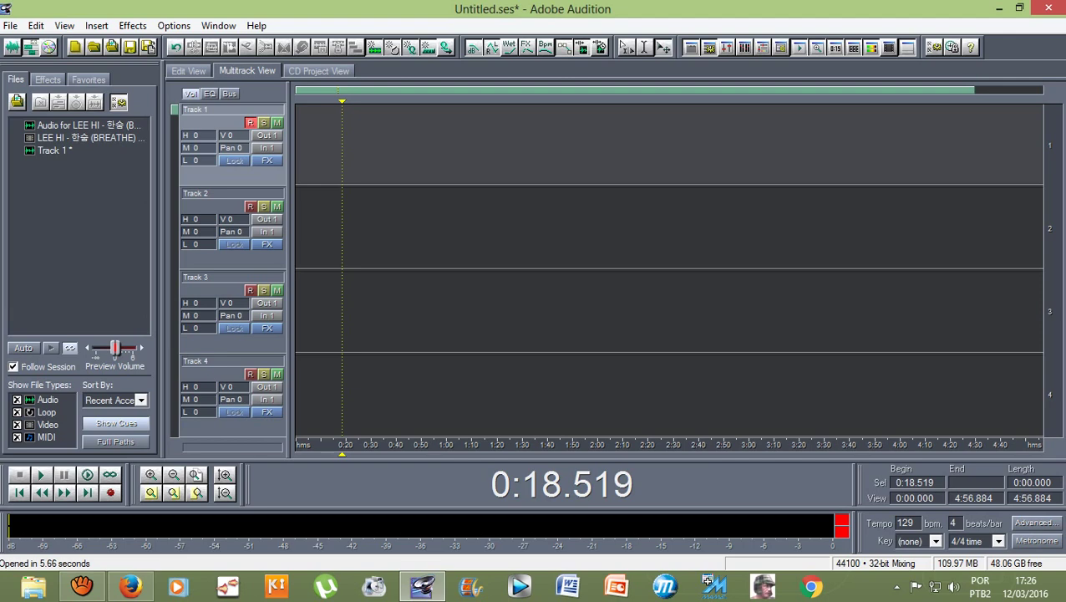
pyautogui.click(54, 151)
pyautogui.rightClick(57, 151)
pyautogui.click(94, 155)
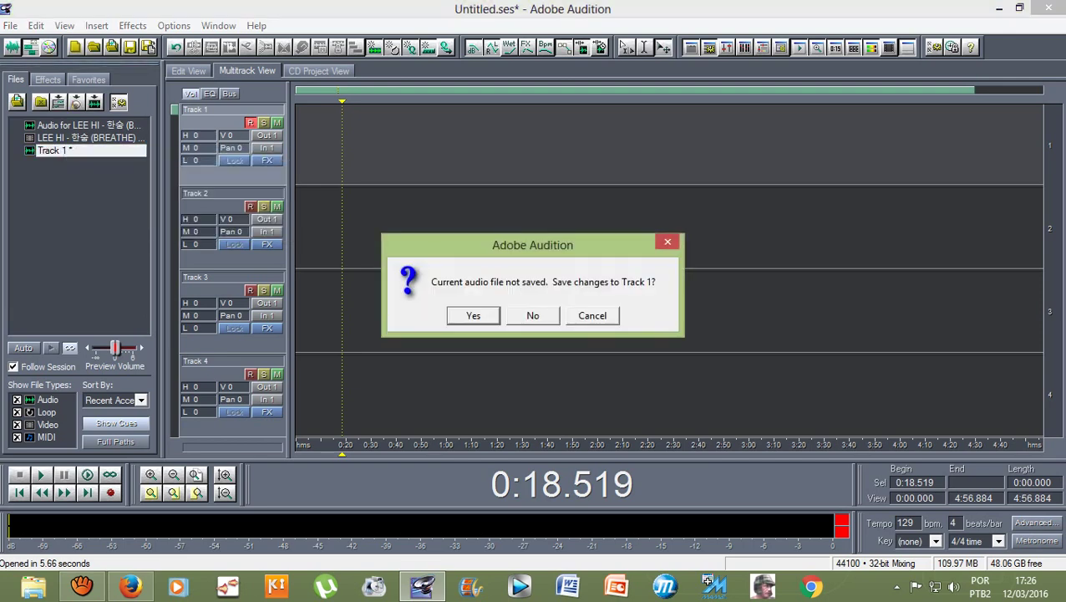
pyautogui.click(473, 315)
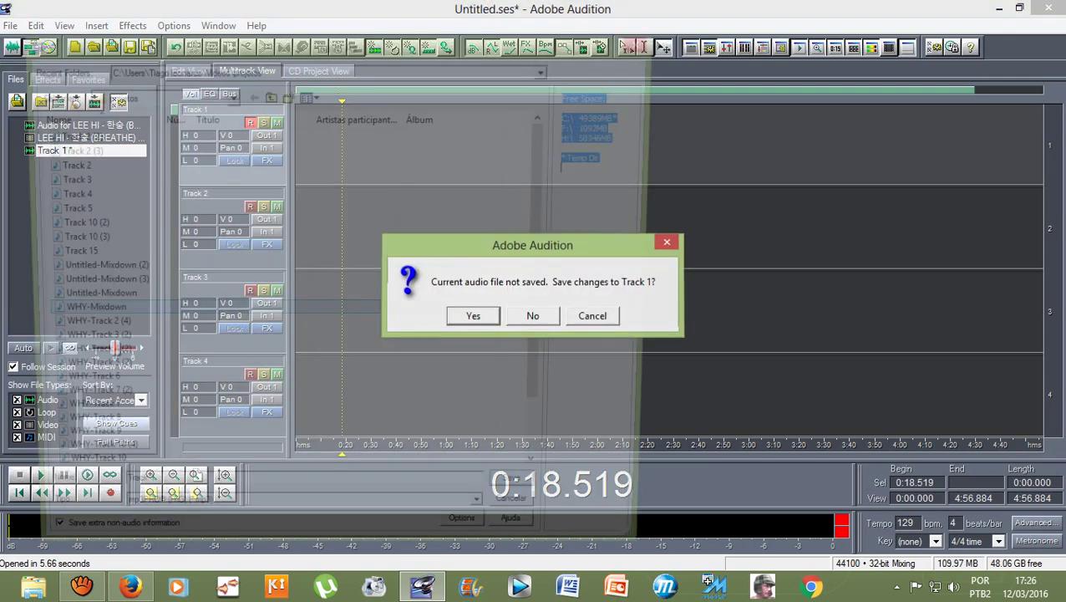
pyautogui.press('Escape')
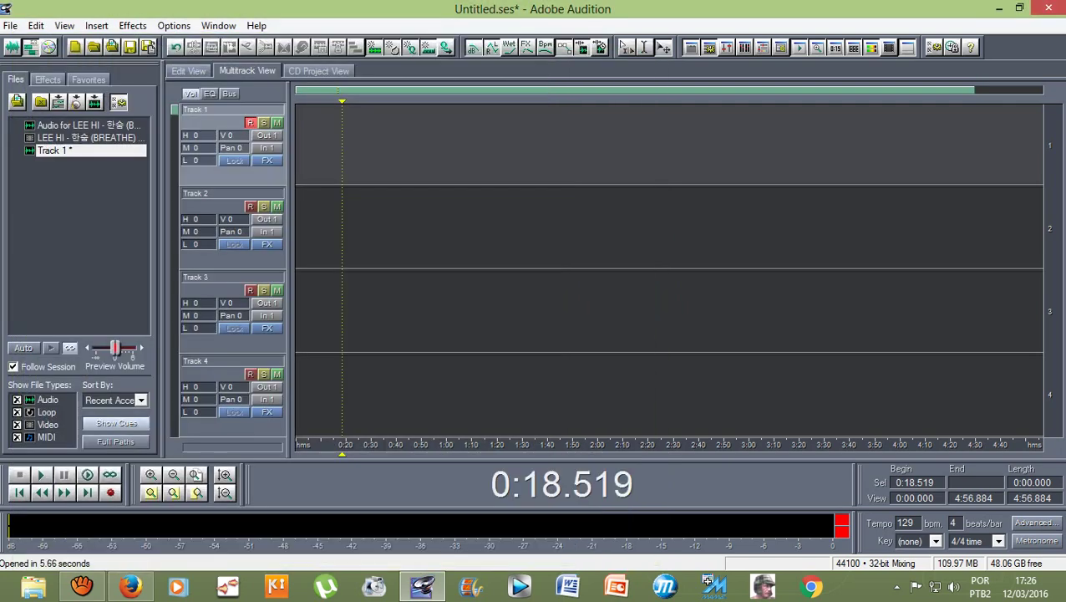
# Step: Close the Track 1 audio file without saving its changes
pyautogui.rightClick(54, 151)
pyautogui.click(94, 157)
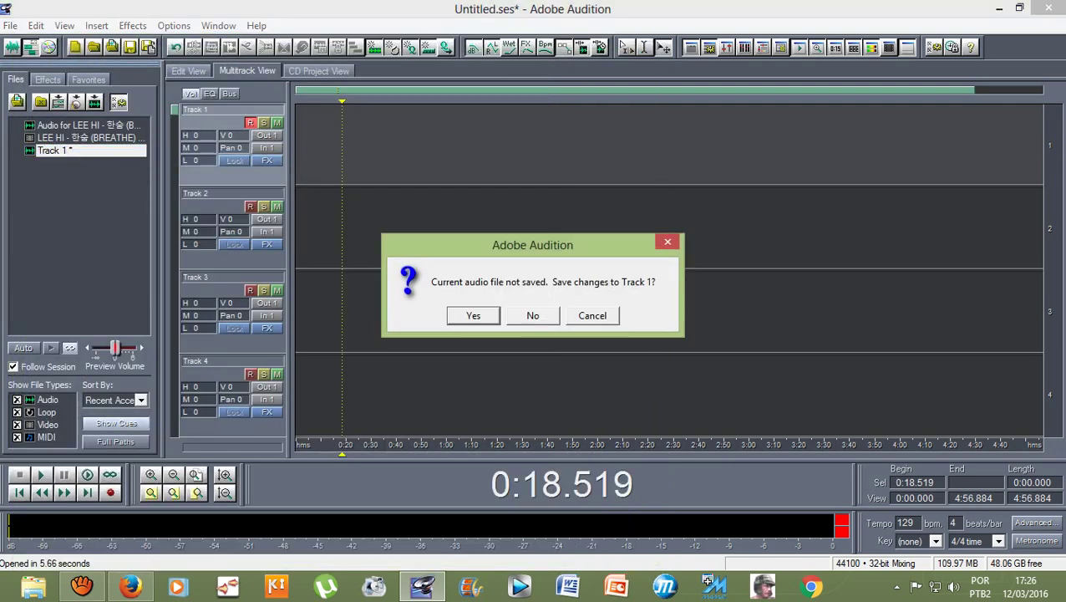
pyautogui.click(532, 315)
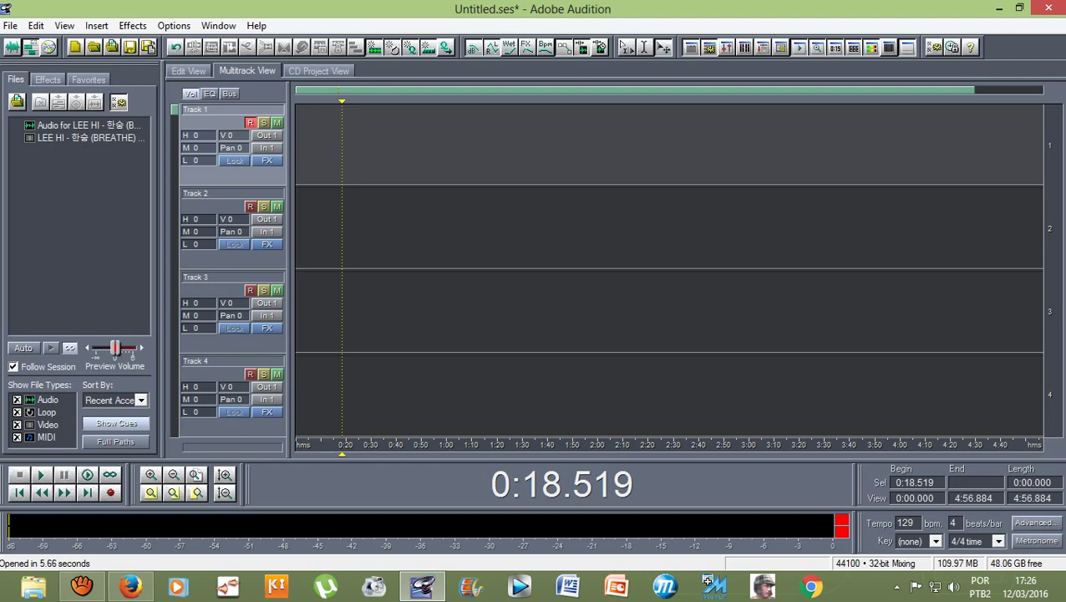
# Step: Place the imported song's audio on Track 1 and align the clip with the start of the timeline
pyautogui.click(88, 137)
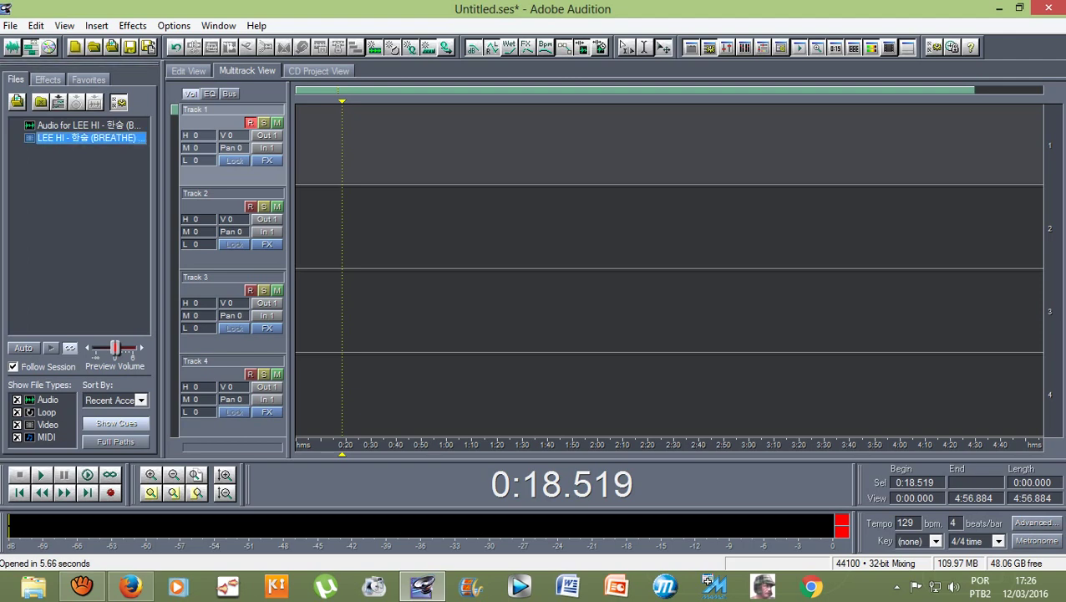
pyautogui.click(88, 124)
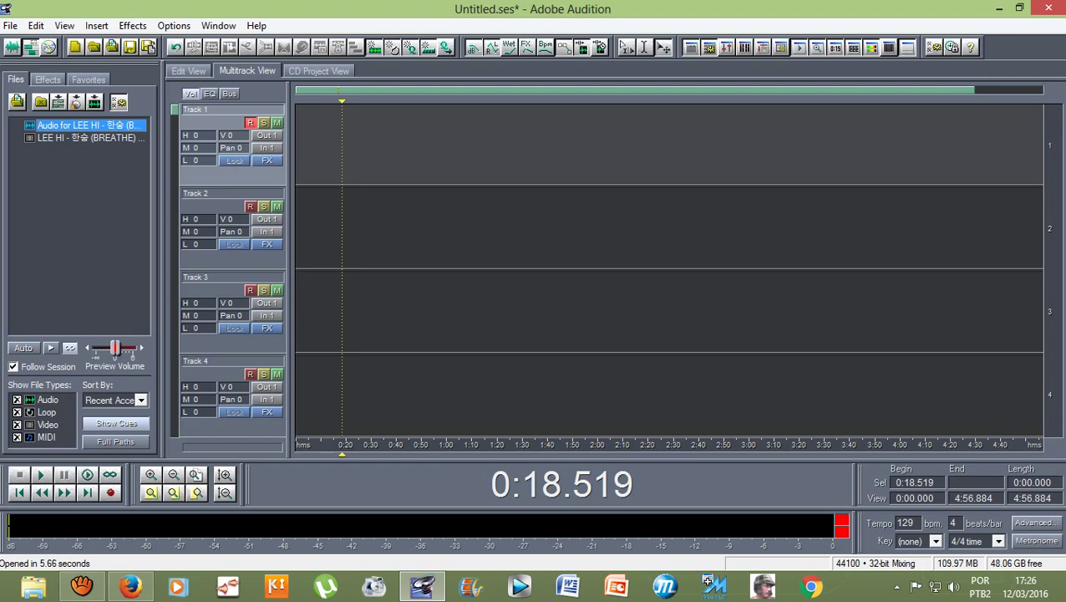
pyautogui.moveTo(67, 125); pyautogui.dragTo(367, 142)
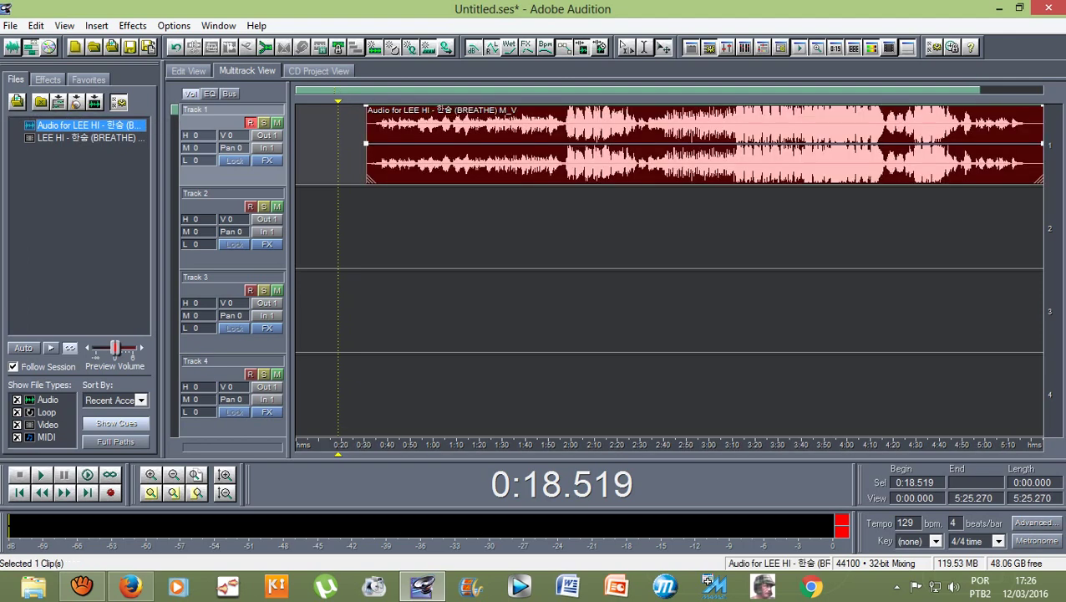
pyautogui.moveTo(970, 114); pyautogui.dragTo(899, 114)
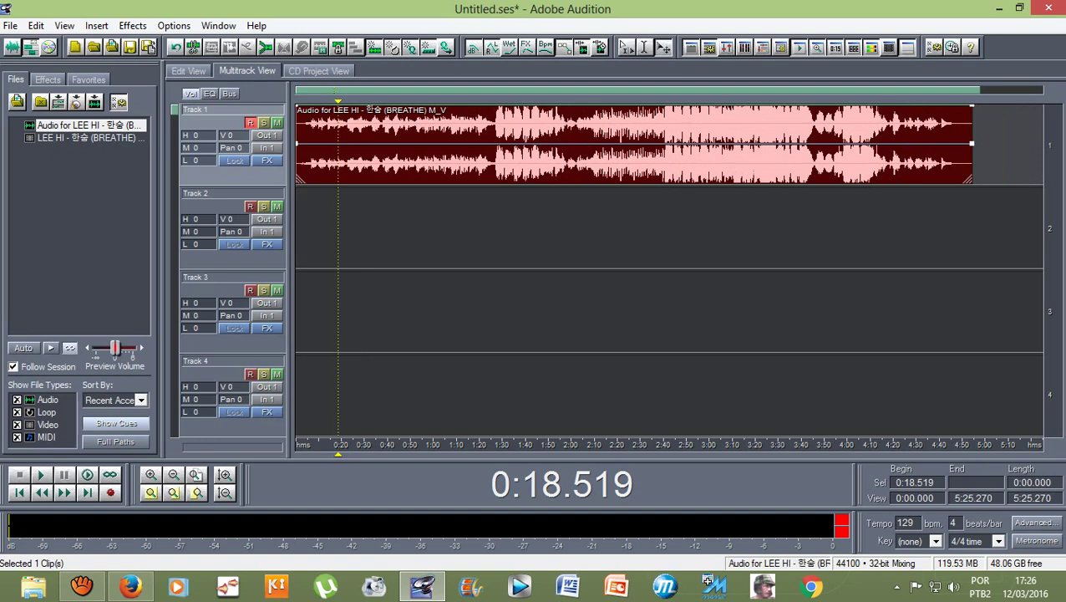
# Step: Disarm Track 1 for recording and move the playhead to 0:00.000
pyautogui.click(250, 123)
pyautogui.moveTo(337, 101); pyautogui.dragTo(296, 101)
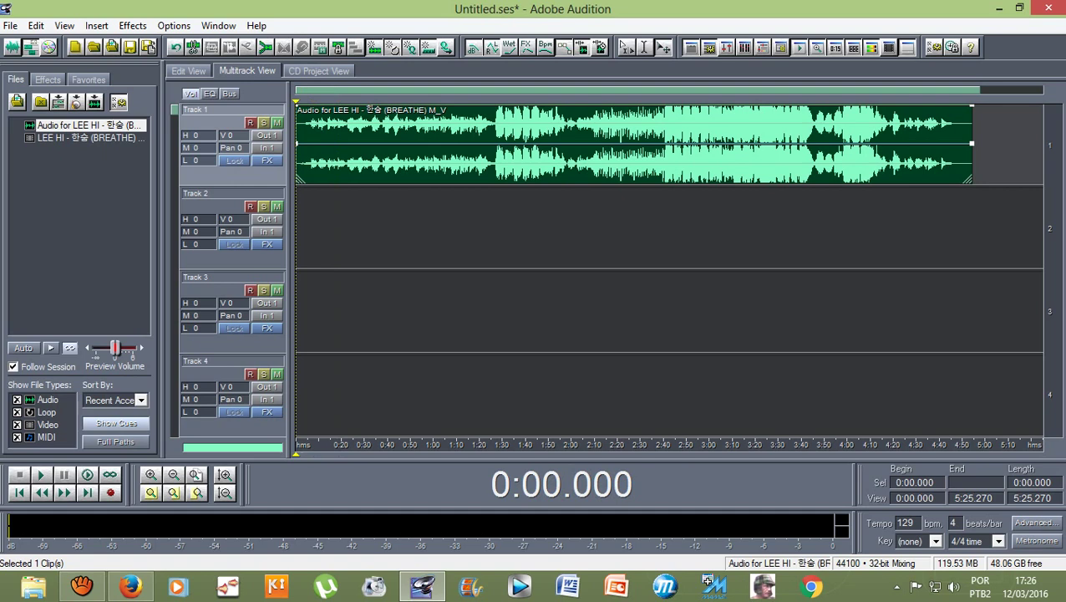
# Step: Open the Track 1 clip for waveform editing and audition a selection from about 1:26.7 to 1:58.1
pyautogui.doubleClick(443, 138)
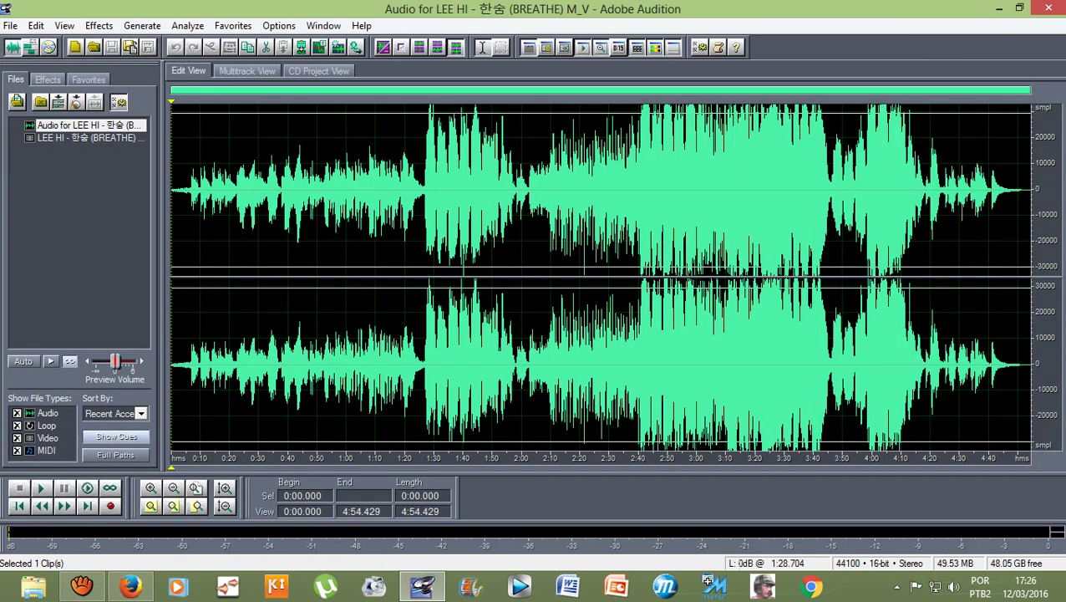
pyautogui.moveTo(424, 188); pyautogui.dragTo(516, 187)
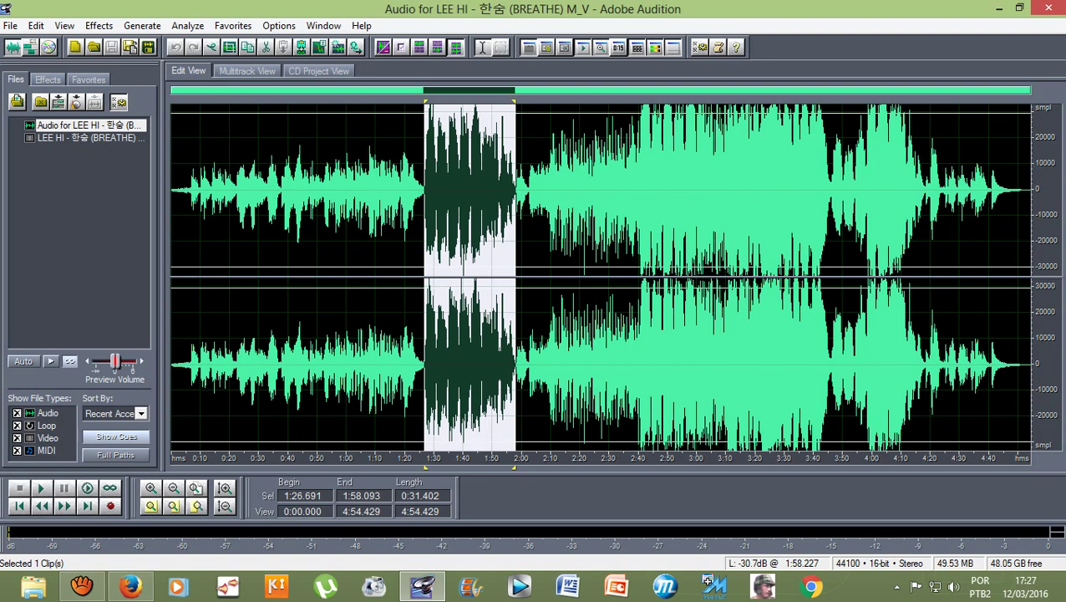
pyautogui.press('space')
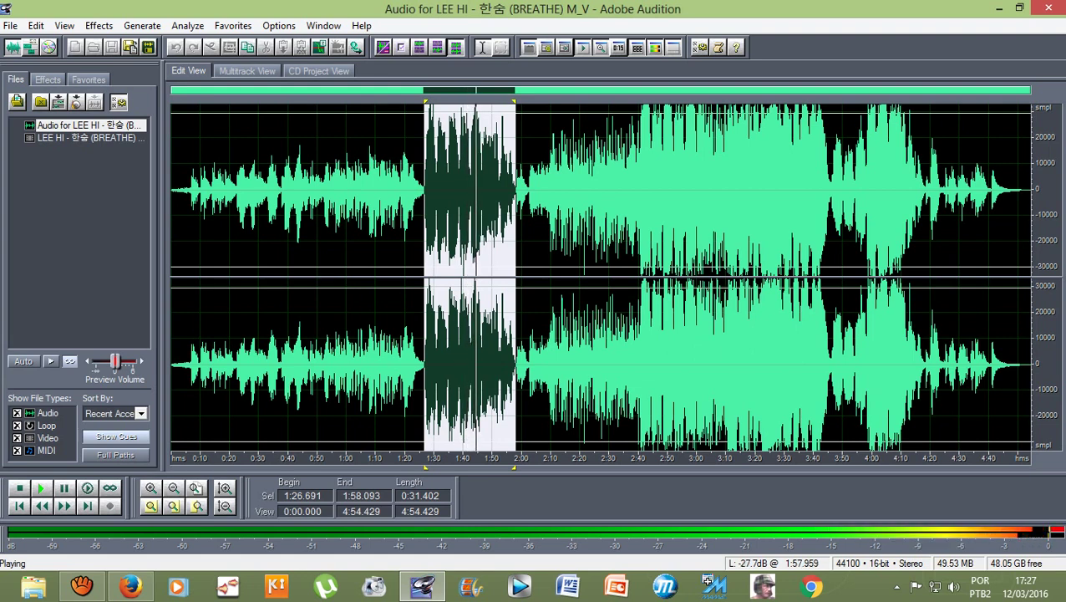
pyautogui.press('space')
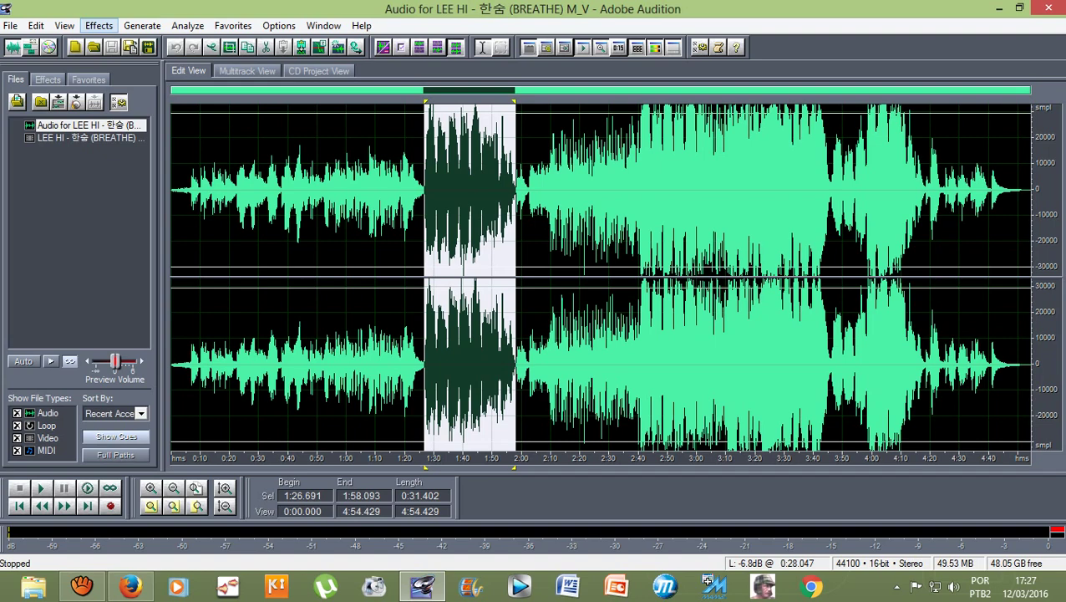
# Step: Preview the Center Channel Extractor's Acapella preset on the selected section
pyautogui.click(98, 25)
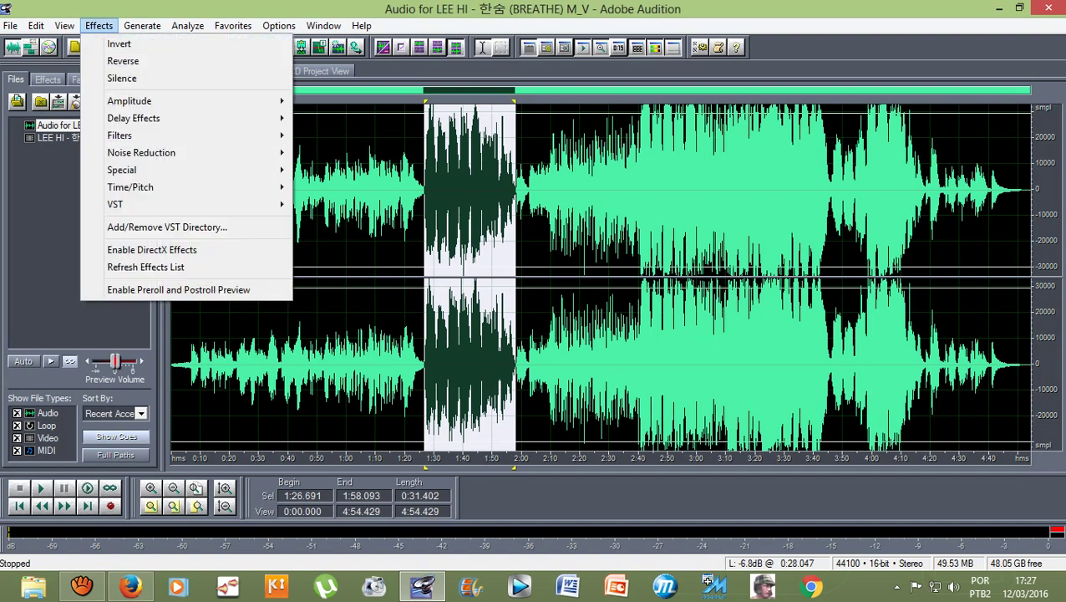
pyautogui.press('Escape')
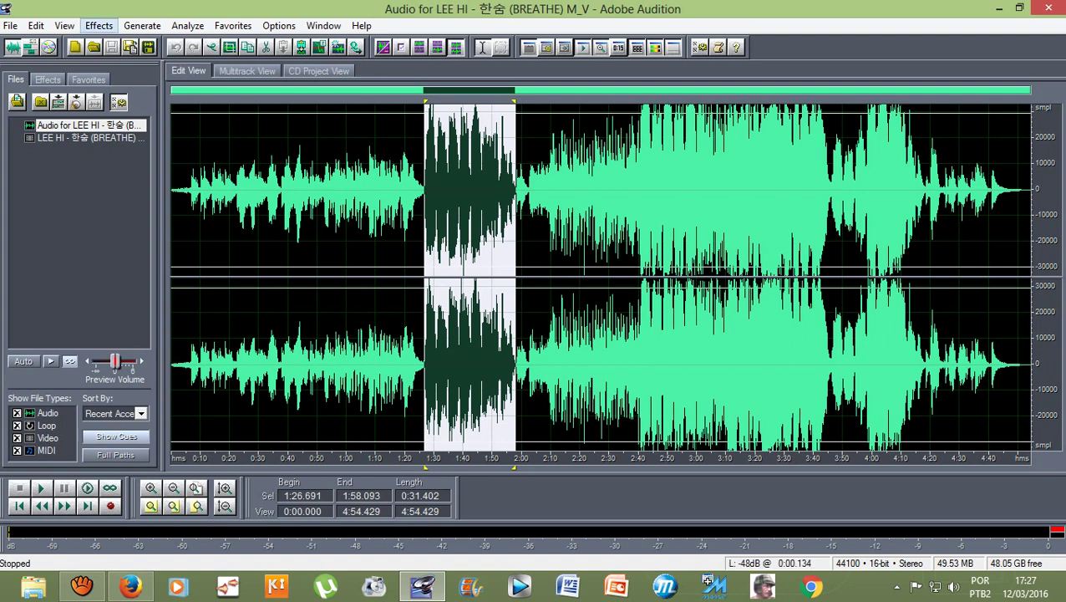
pyautogui.click(99, 25)
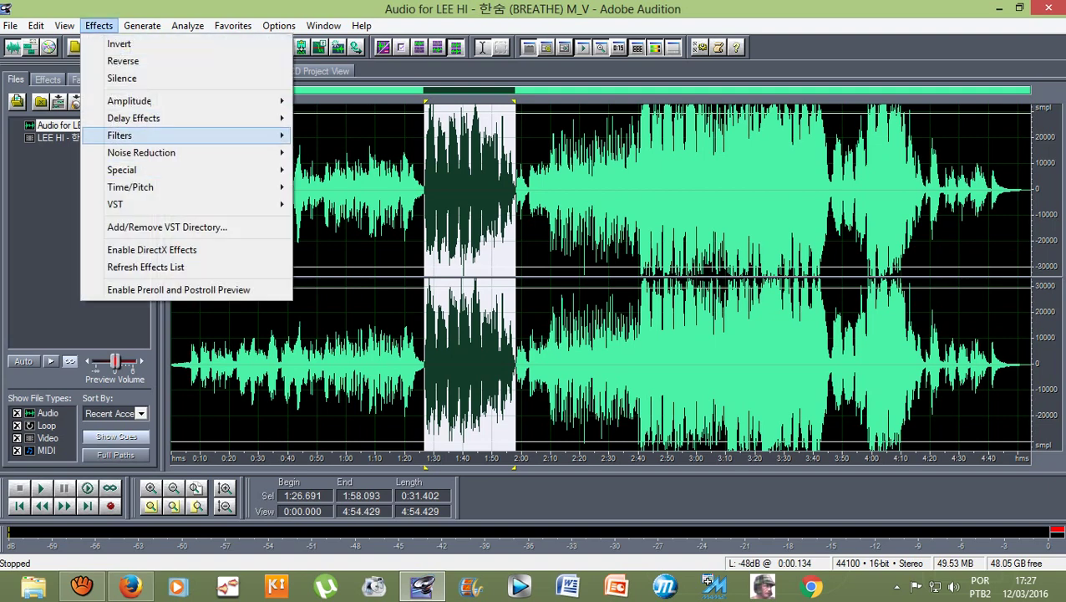
pyautogui.moveTo(134, 135)
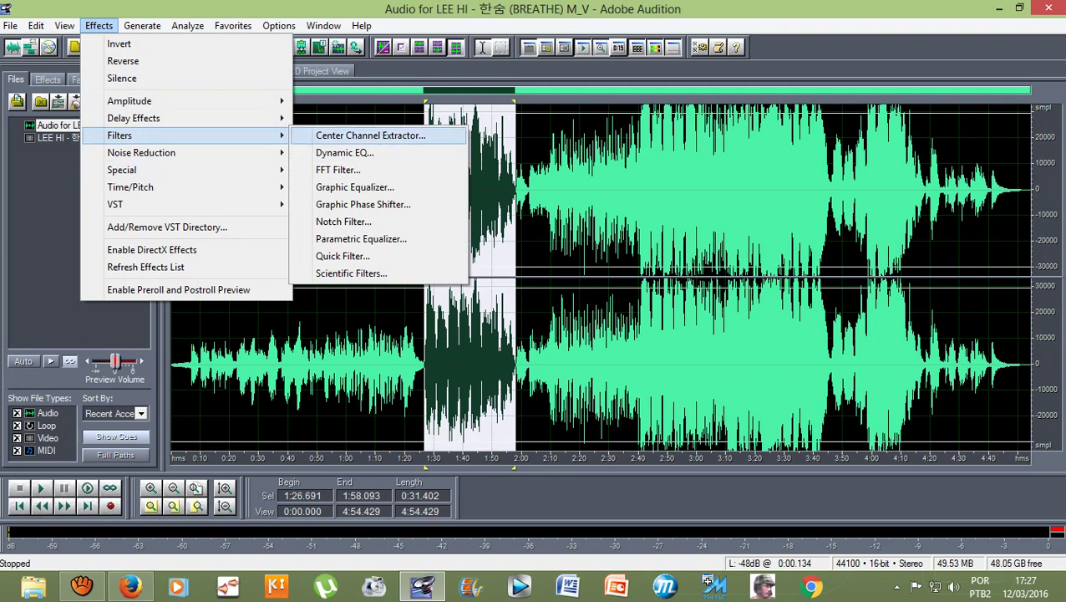
pyautogui.click(370, 135)
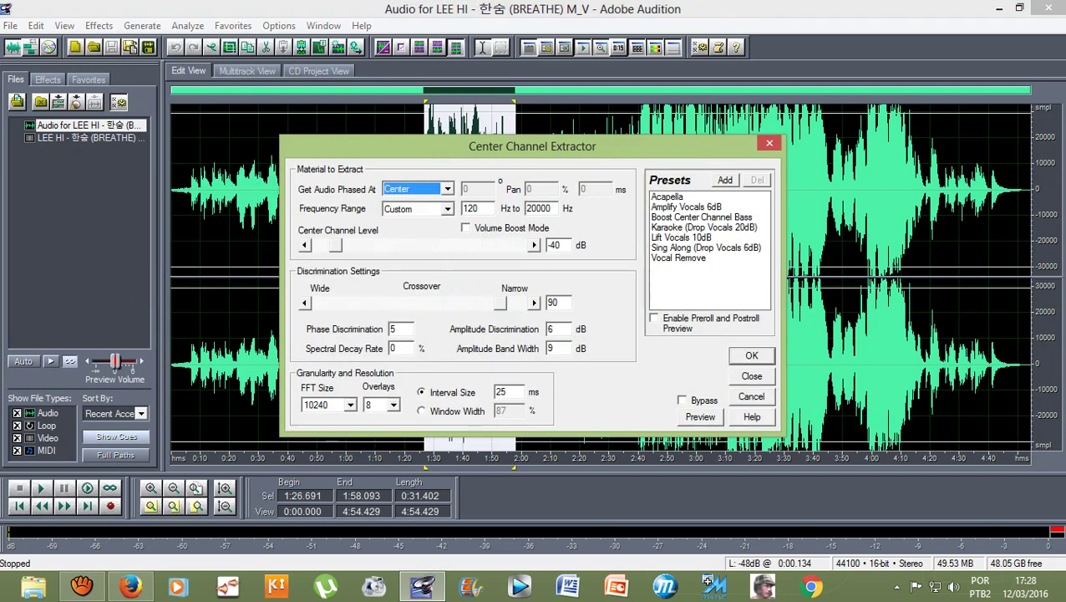
pyautogui.moveTo(532, 145); pyautogui.dragTo(510, 106)
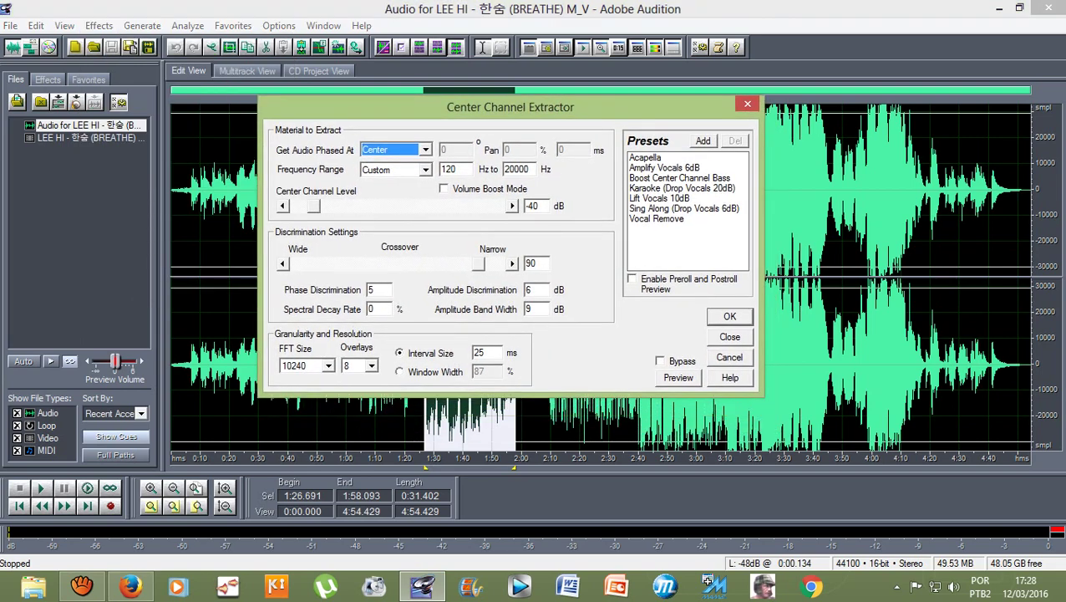
pyautogui.click(645, 157)
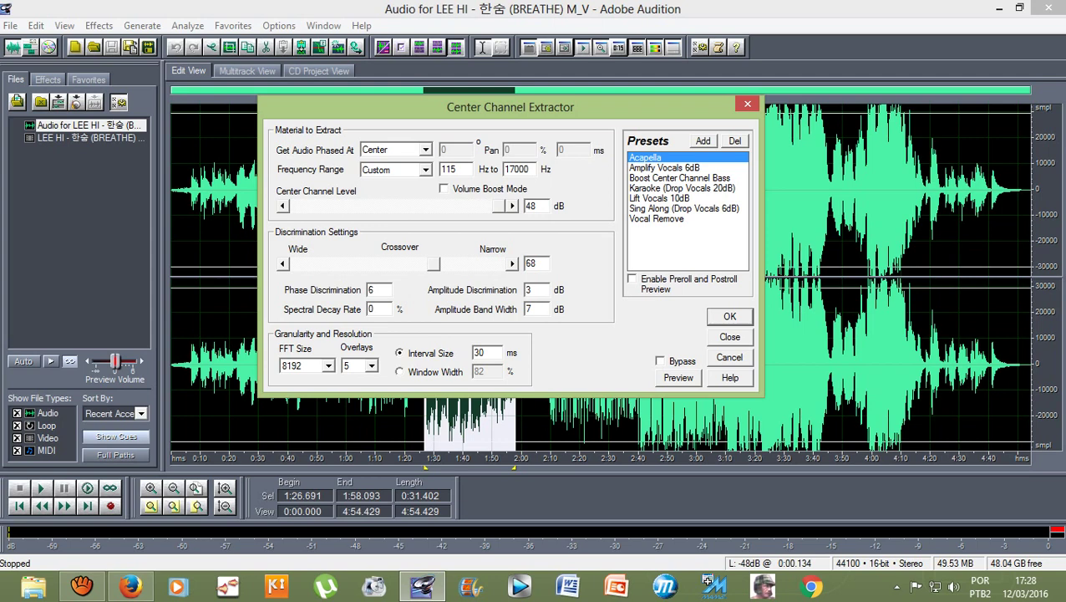
pyautogui.click(678, 377)
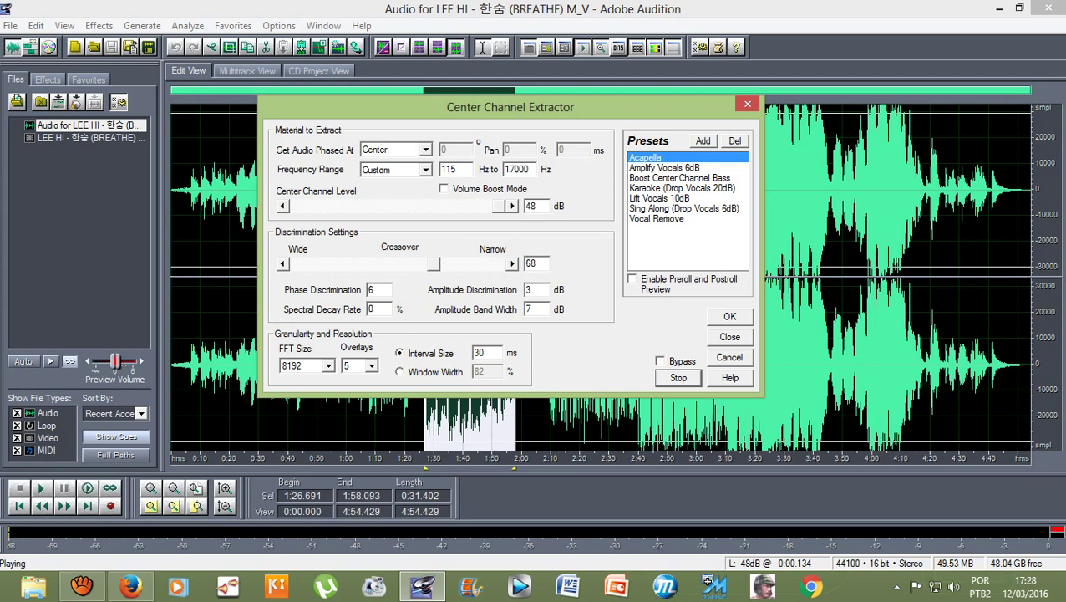
pyautogui.press('space')
# Step: Try the Vocal Remove preset on the selected section, listening to the processed audio before undoing the effect
pyautogui.click(656, 218)
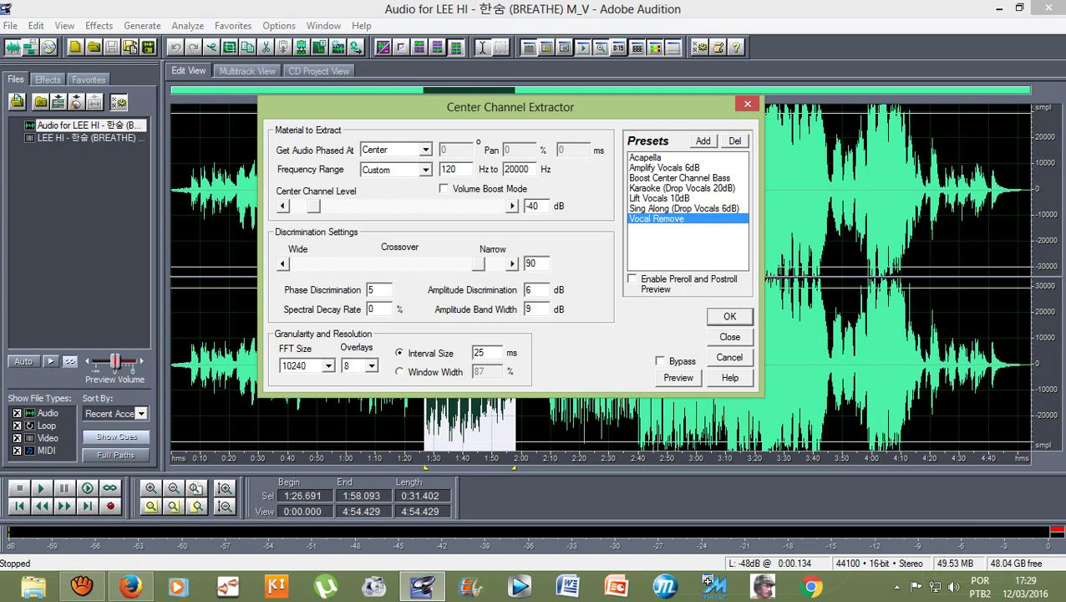
pyautogui.press('Return')
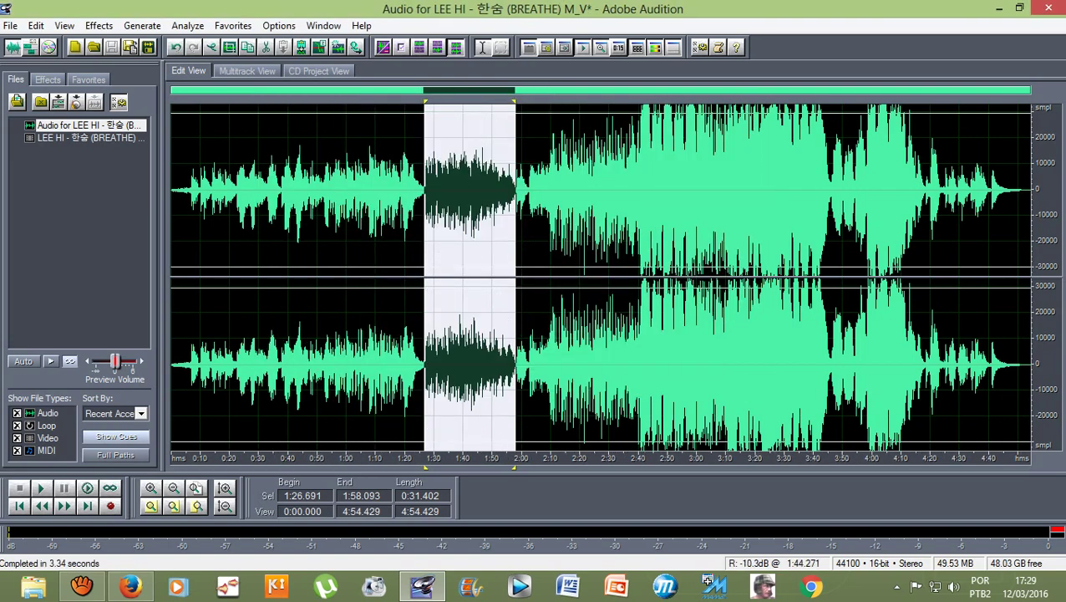
pyautogui.press('space')
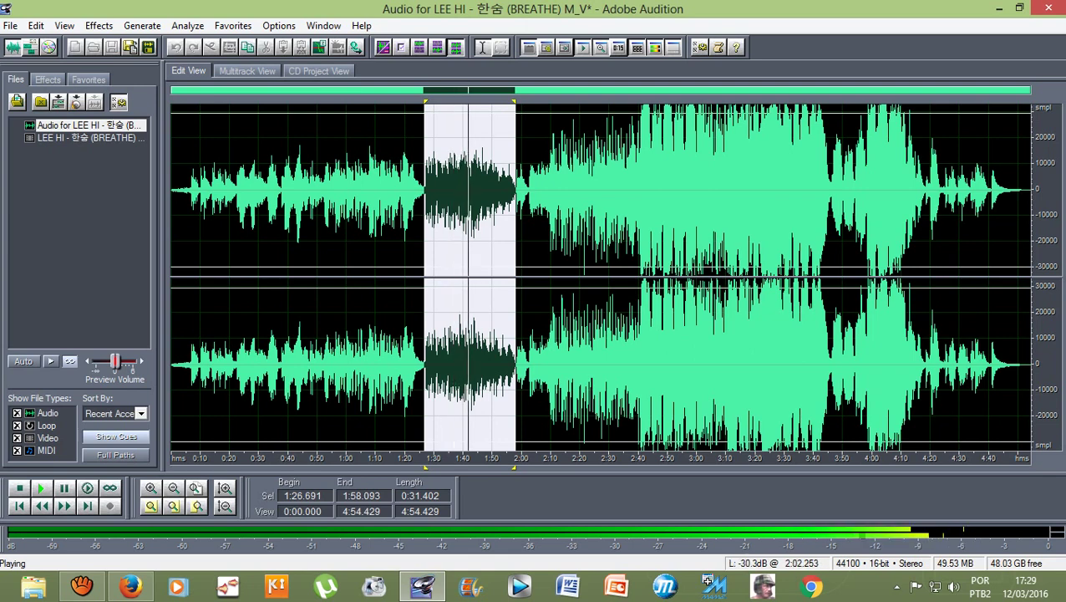
pyautogui.press('space')
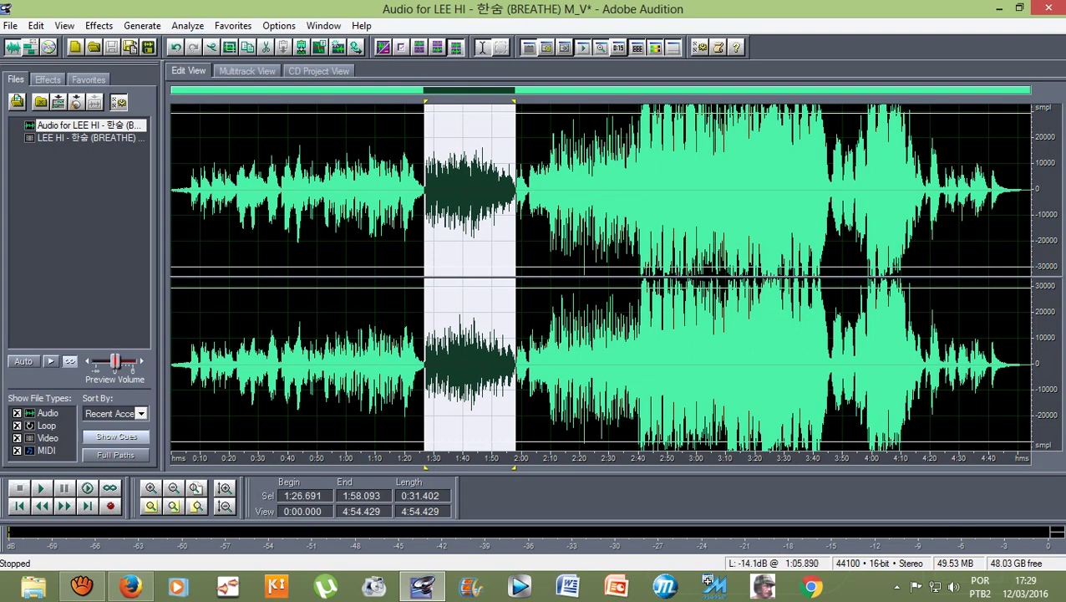
pyautogui.hotkey('ctrl', 'z')
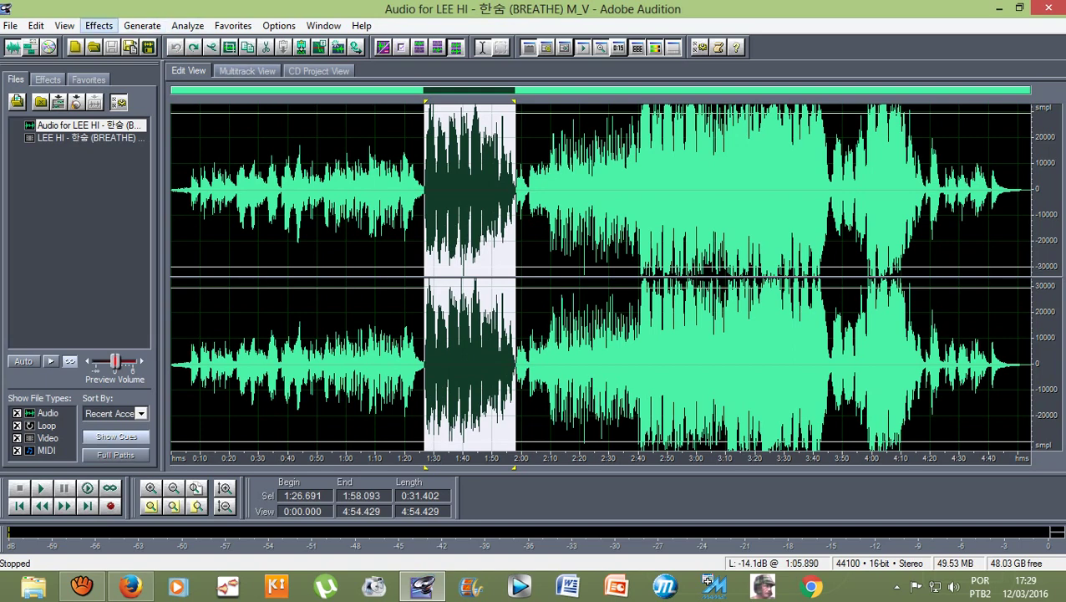
# Step: Preview the Center Channel Extractor's Karaoke (Drop Vocals 20dB) preset on the selected section
pyautogui.click(99, 25)
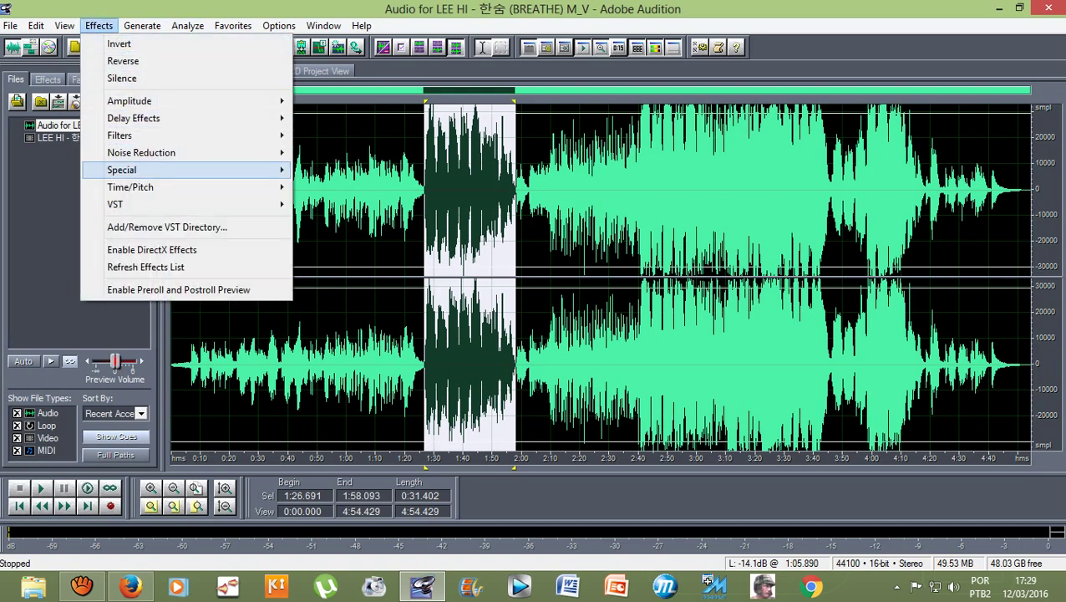
pyautogui.moveTo(192, 152)
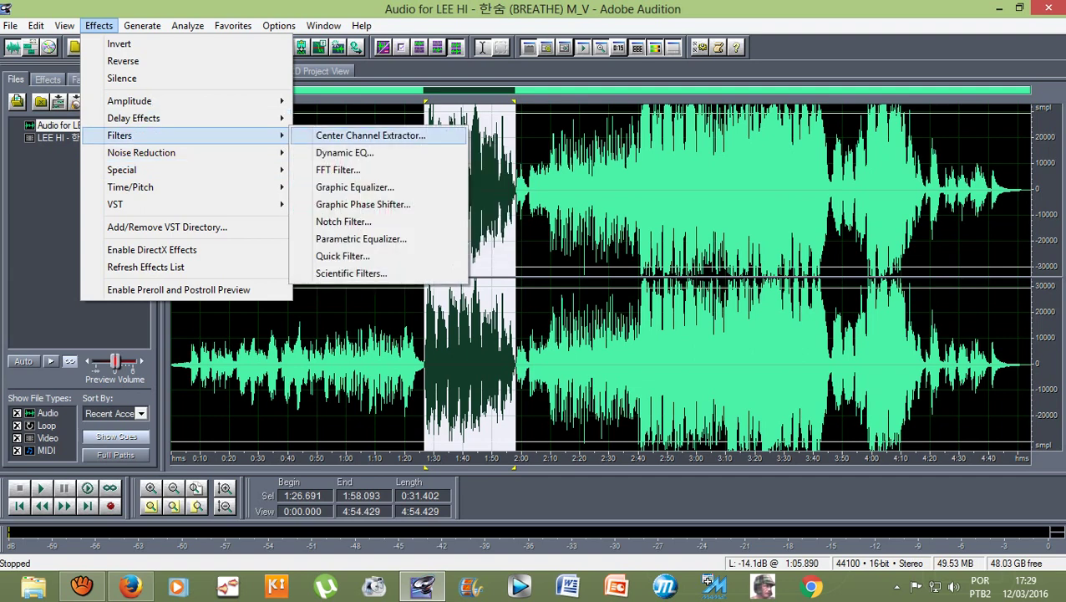
pyautogui.click(370, 134)
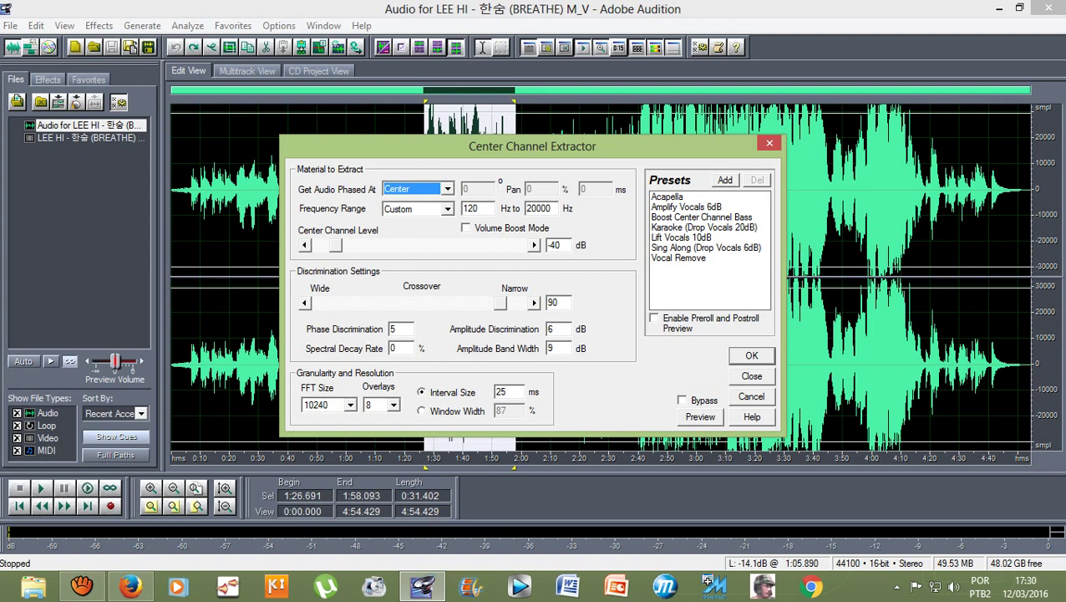
pyautogui.click(703, 226)
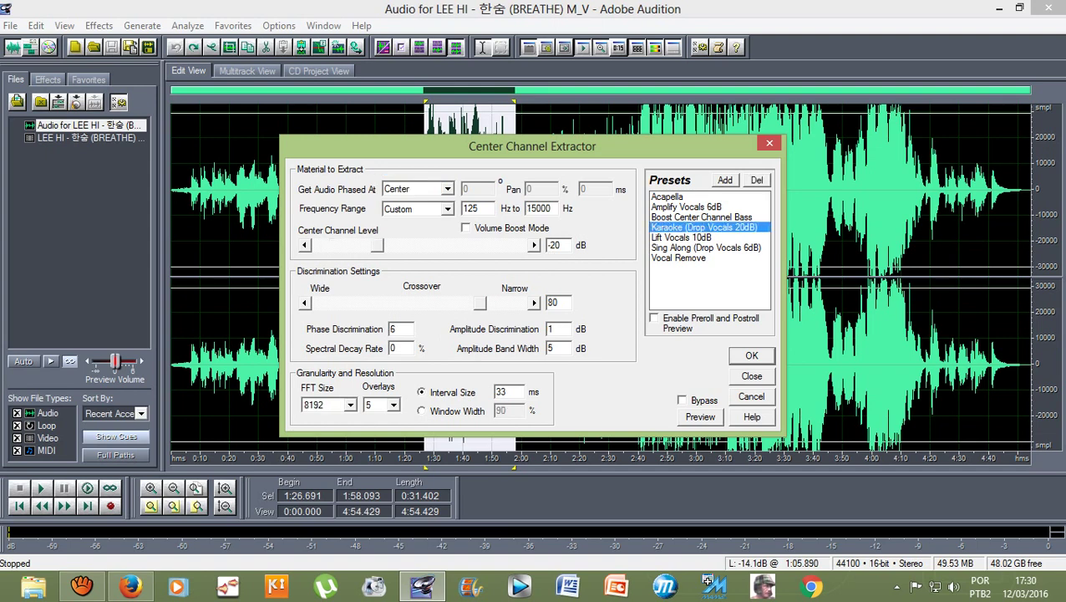
pyautogui.click(700, 416)
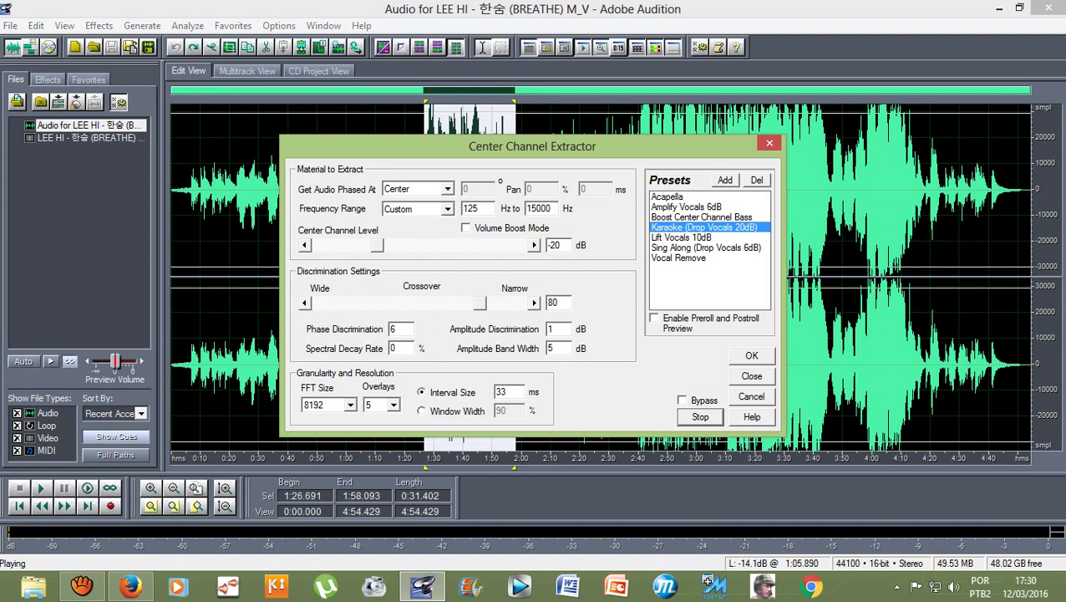
pyautogui.press('space')
# Step: Preview the Amplify Vocals 6dB and Boost Center Channel Bass presets on the selected section
pyautogui.click(686, 207)
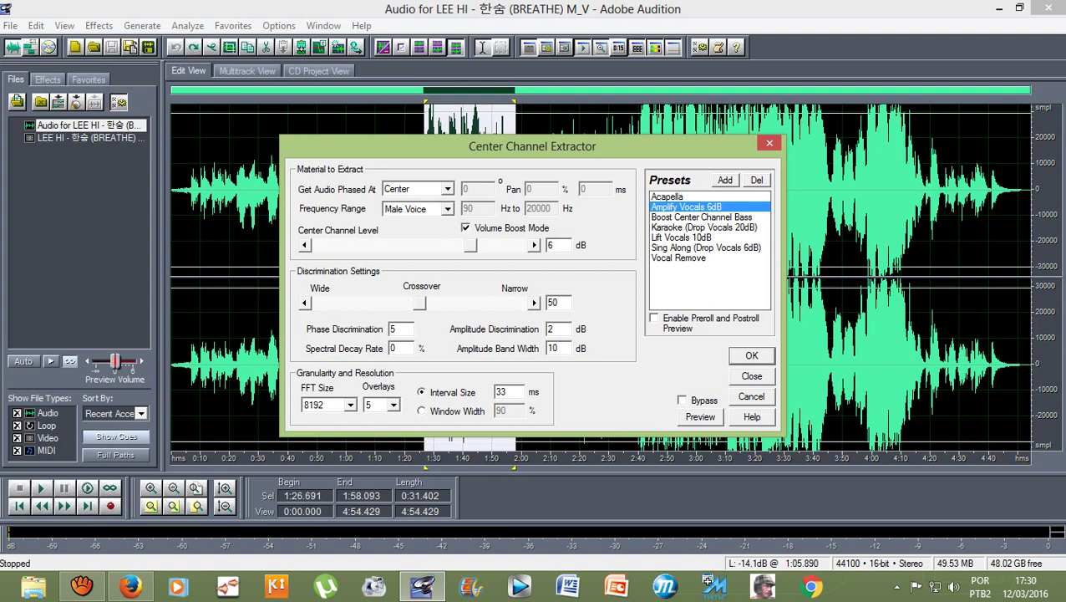
pyautogui.click(700, 416)
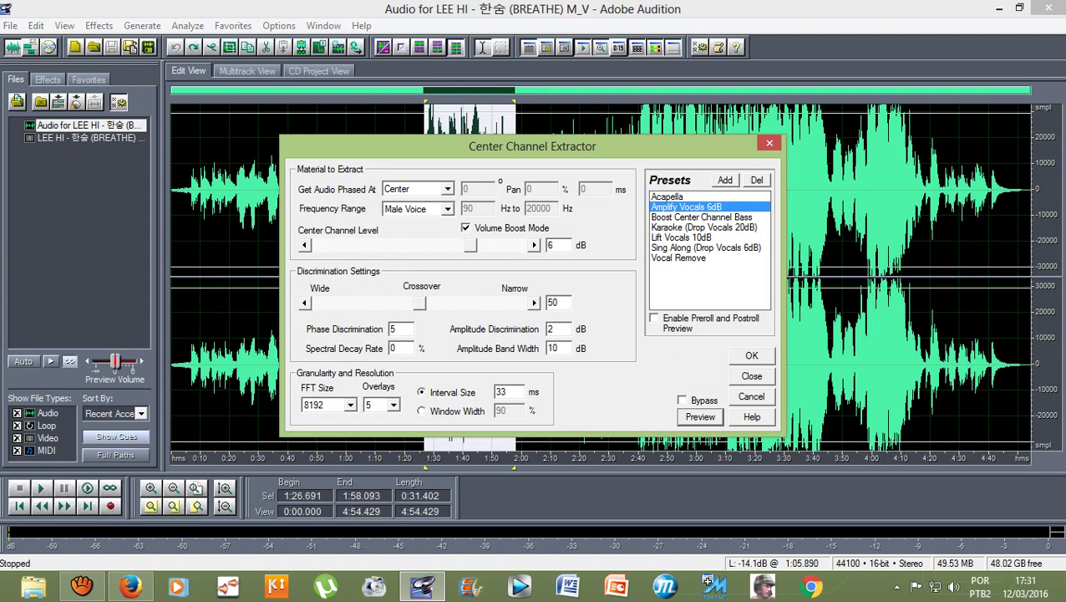
pyautogui.click(701, 217)
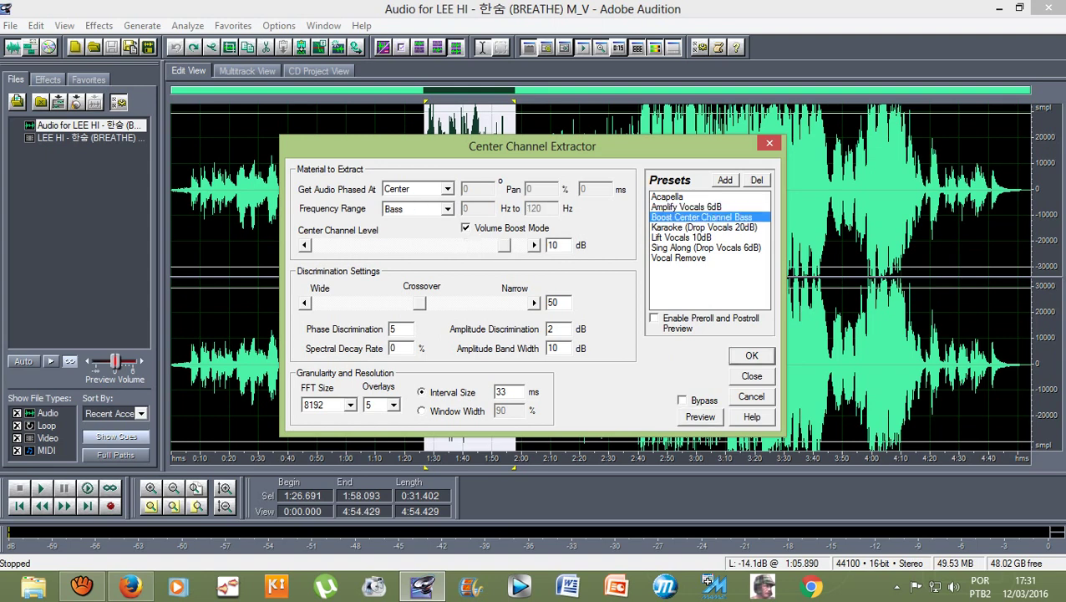
pyautogui.click(699, 416)
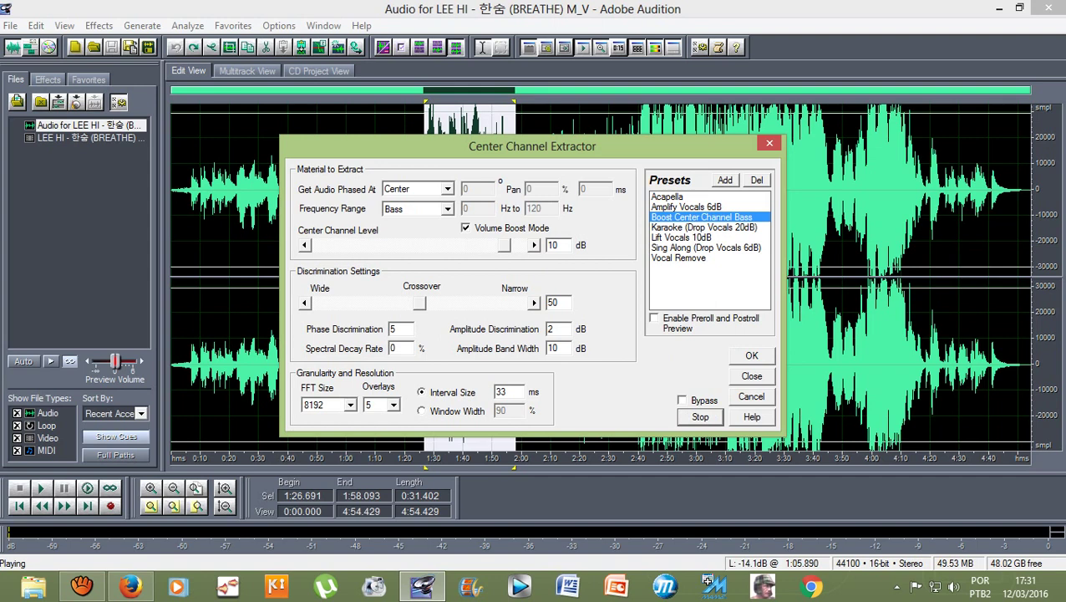
pyautogui.click(699, 416)
# Step: Preview the Lift Vocals 10dB and Sing Along (Drop Vocals 6dB) presets, leaving the Center Channel Extractor without applying either
pyautogui.click(681, 238)
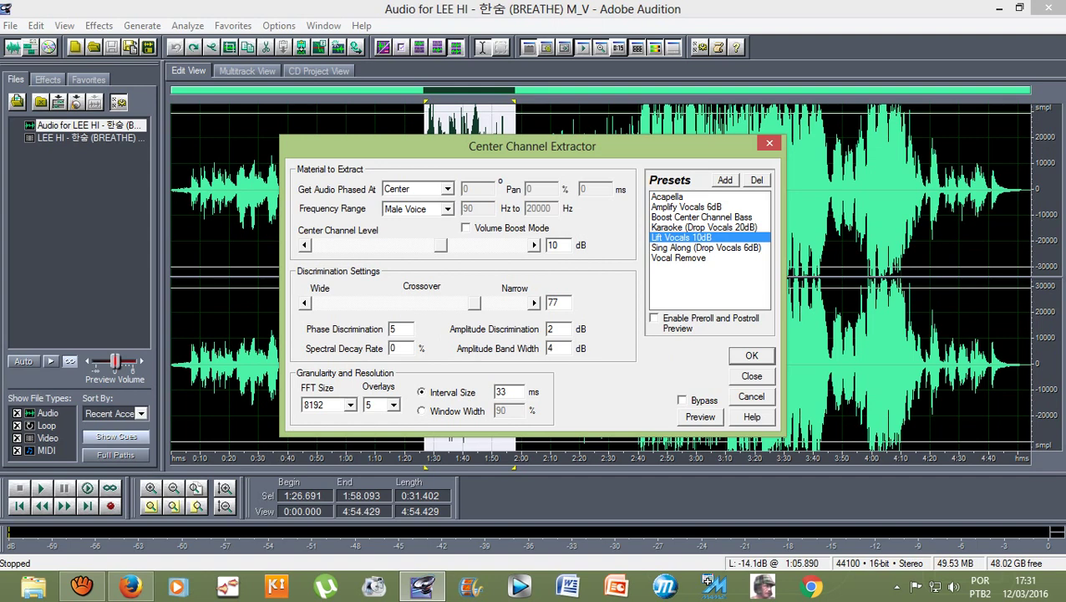
pyautogui.click(700, 416)
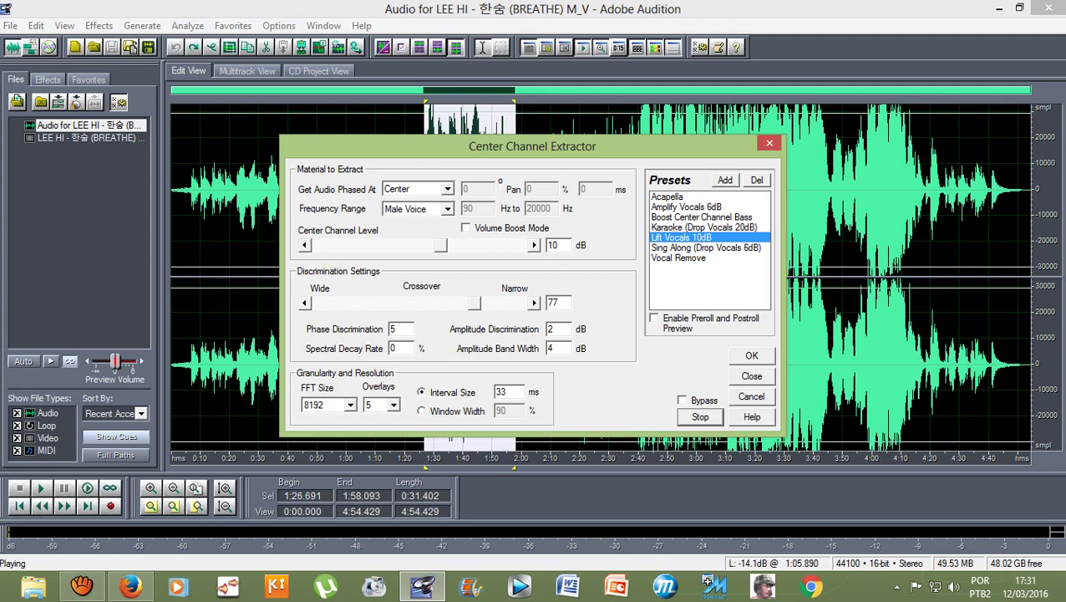
pyautogui.press('space')
pyautogui.click(705, 247)
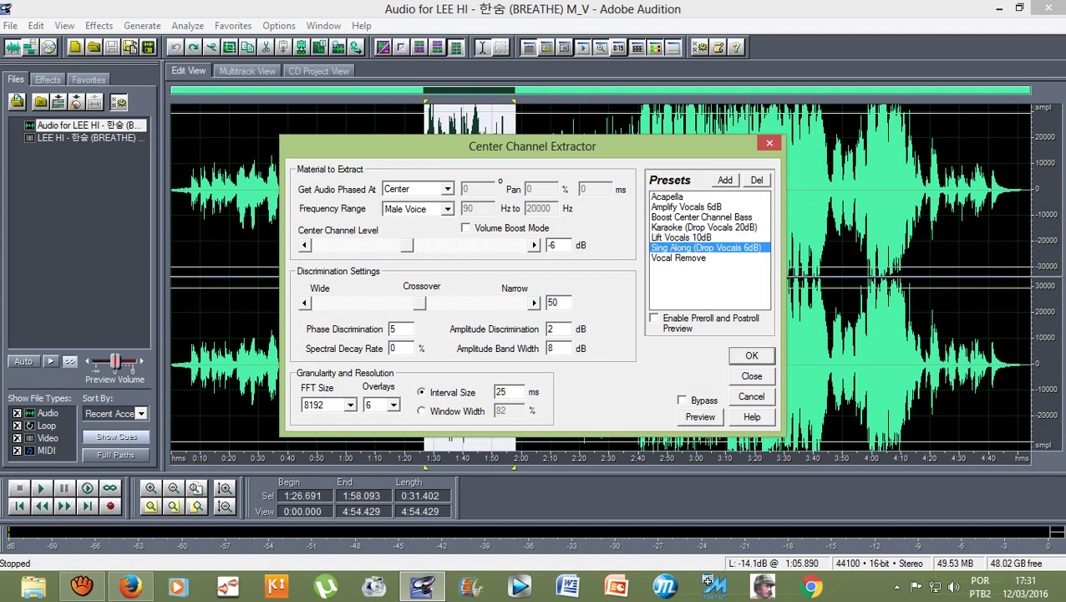
pyautogui.click(699, 416)
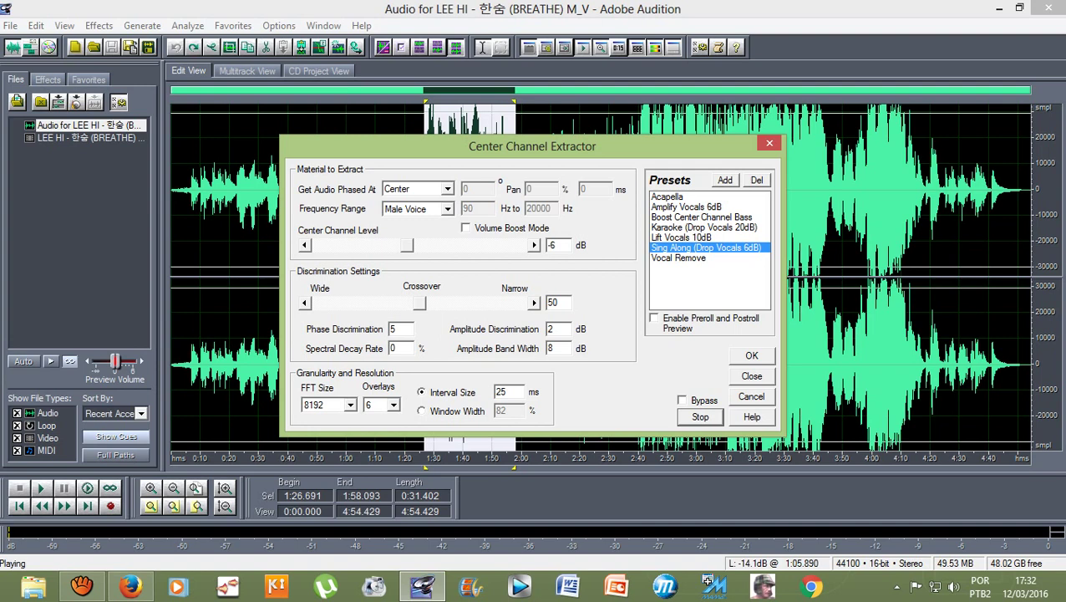
pyautogui.press('space')
pyautogui.click(768, 143)
# Step: Return to the multitrack session and close the BREATHE audio and video files so that Track 1 is empty
pyautogui.click(365, 168)
pyautogui.click(243, 70)
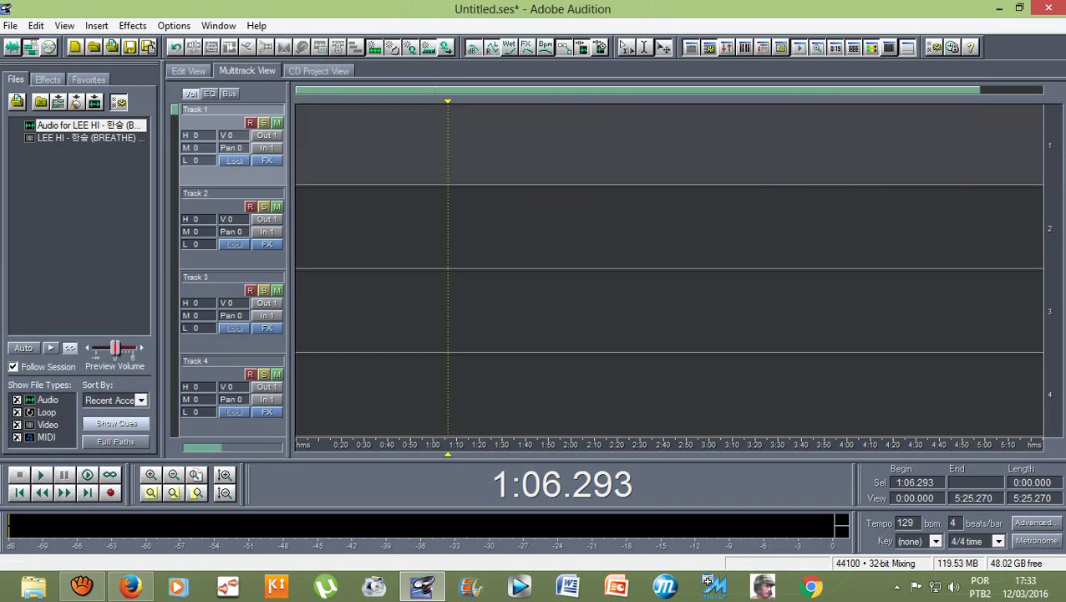
pyautogui.rightClick(87, 124)
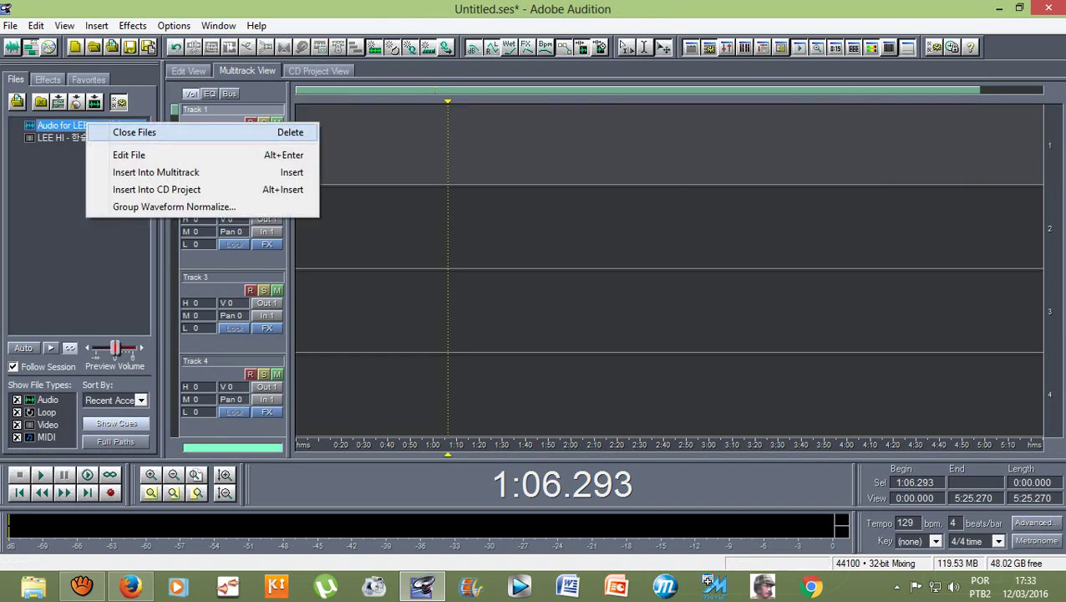
pyautogui.click(138, 132)
pyautogui.rightClick(90, 123)
pyautogui.click(138, 132)
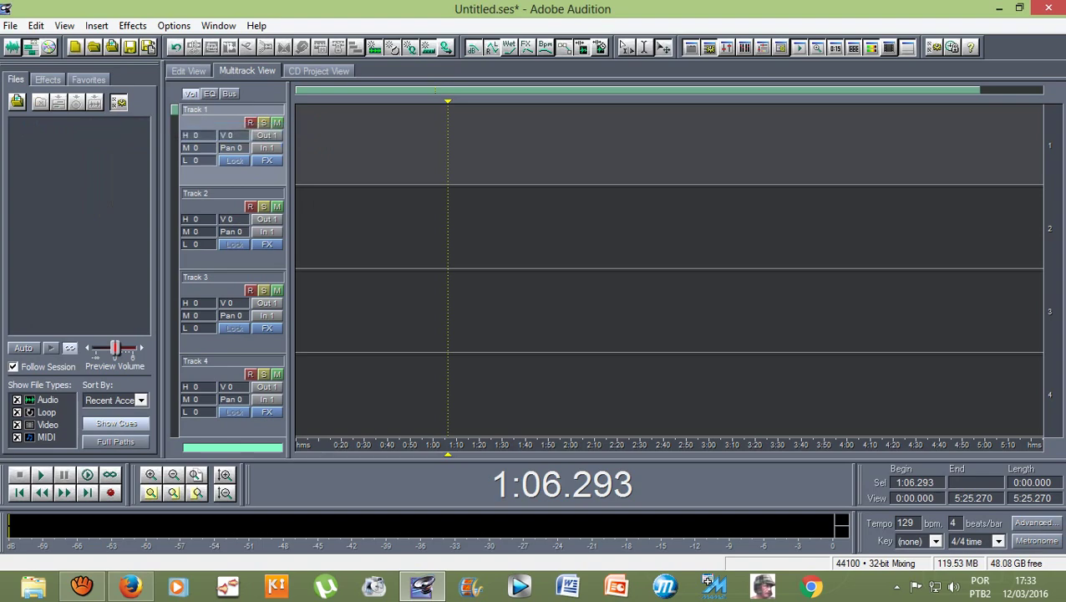
# Step: Import the original Love Hurts MP3 from the artist's own subfolder inside folder 1
pyautogui.click(10, 26)
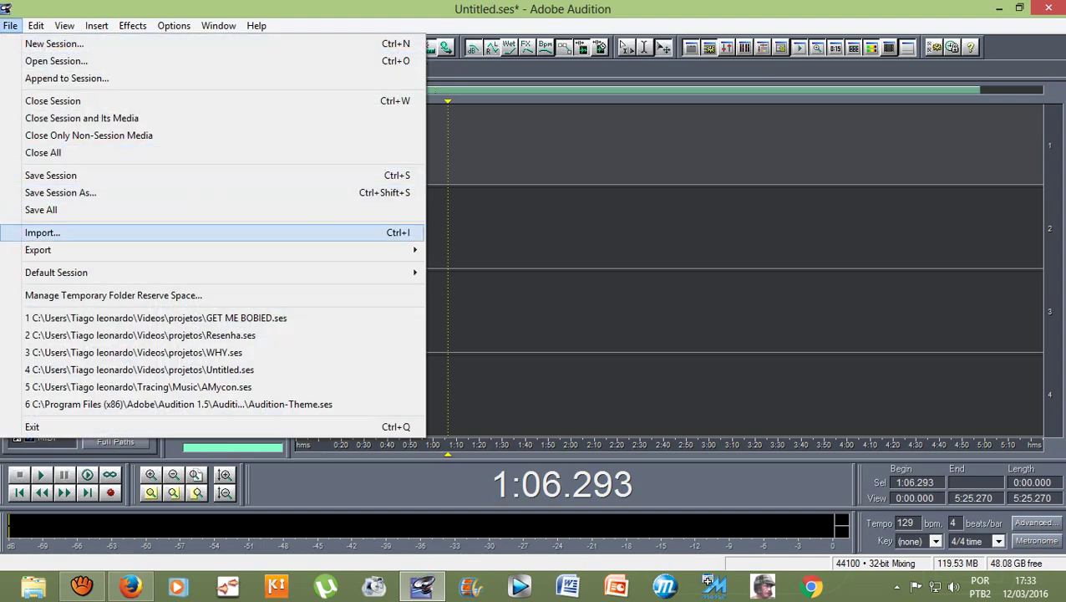
pyautogui.click(43, 232)
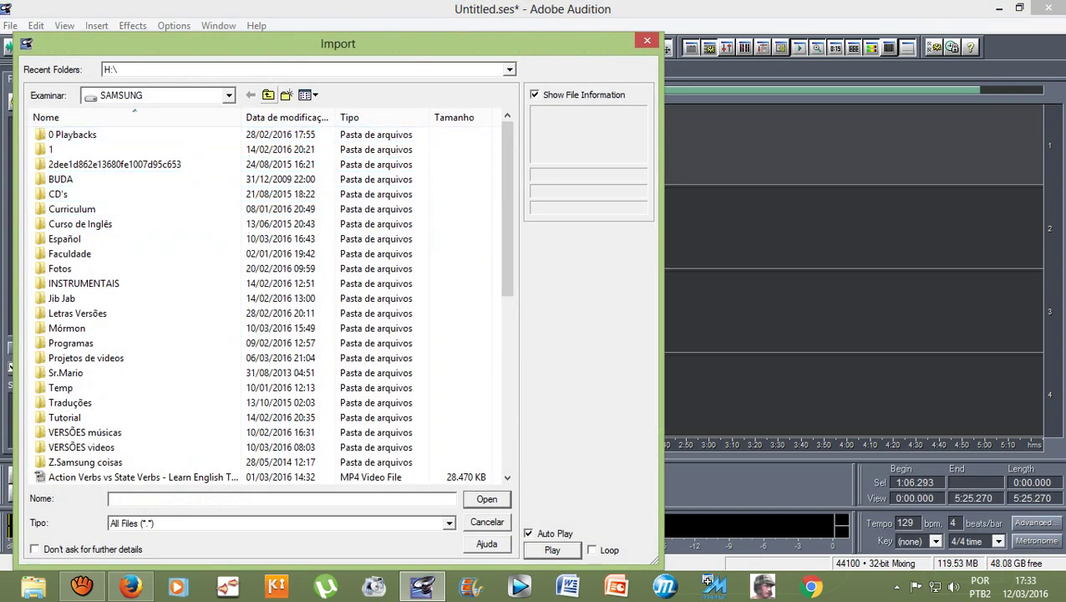
pyautogui.click(268, 95)
pyautogui.doubleClick(288, 148)
pyautogui.doubleClick(289, 149)
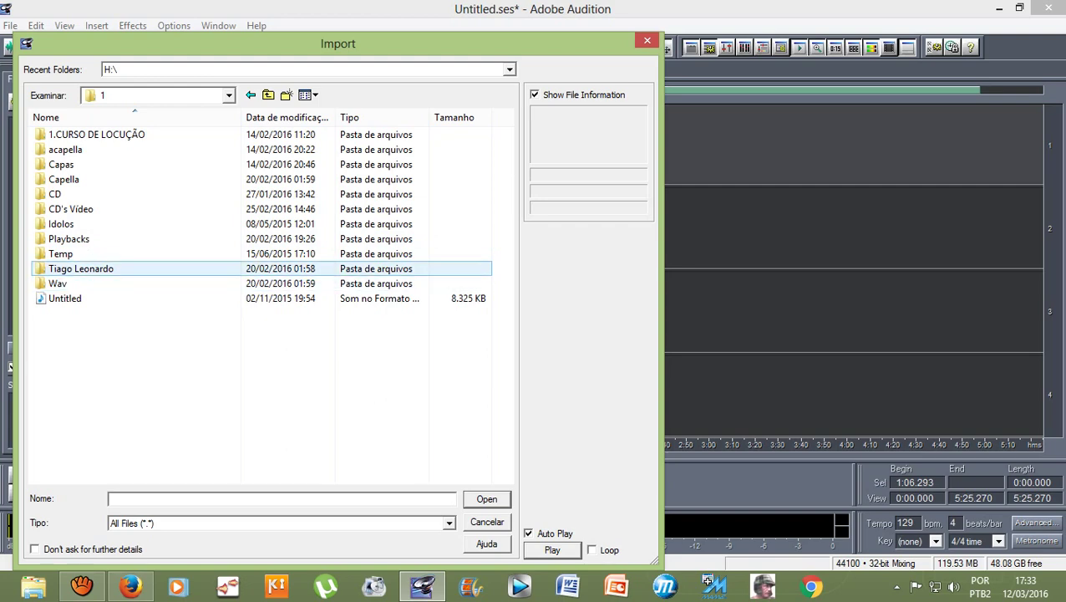
pyautogui.doubleClick(288, 269)
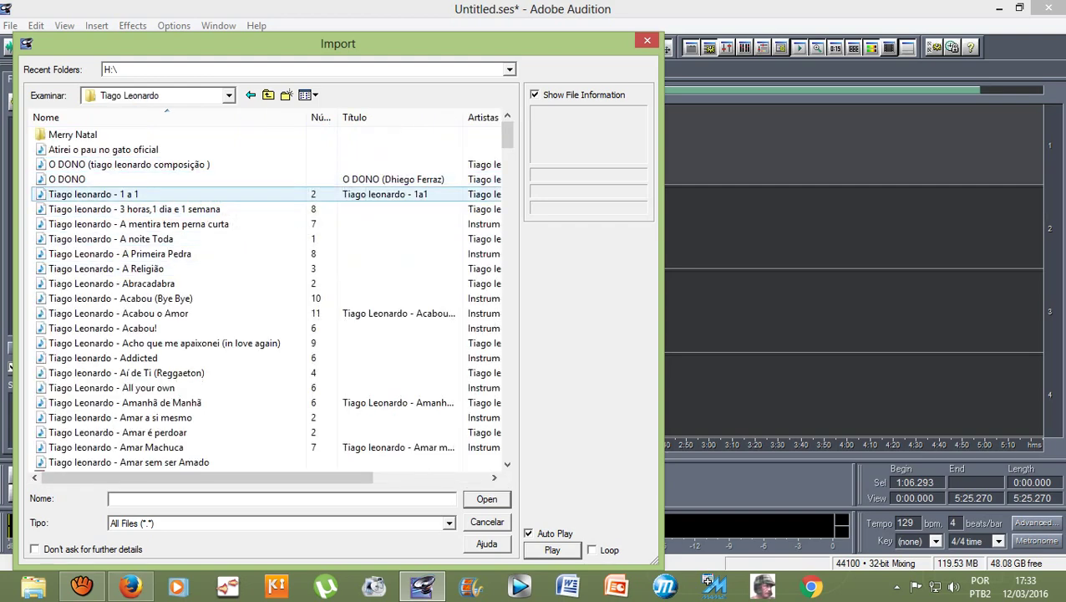
pyautogui.scroll(-8, 268, 194)
pyautogui.scroll(-20, 267, 223)
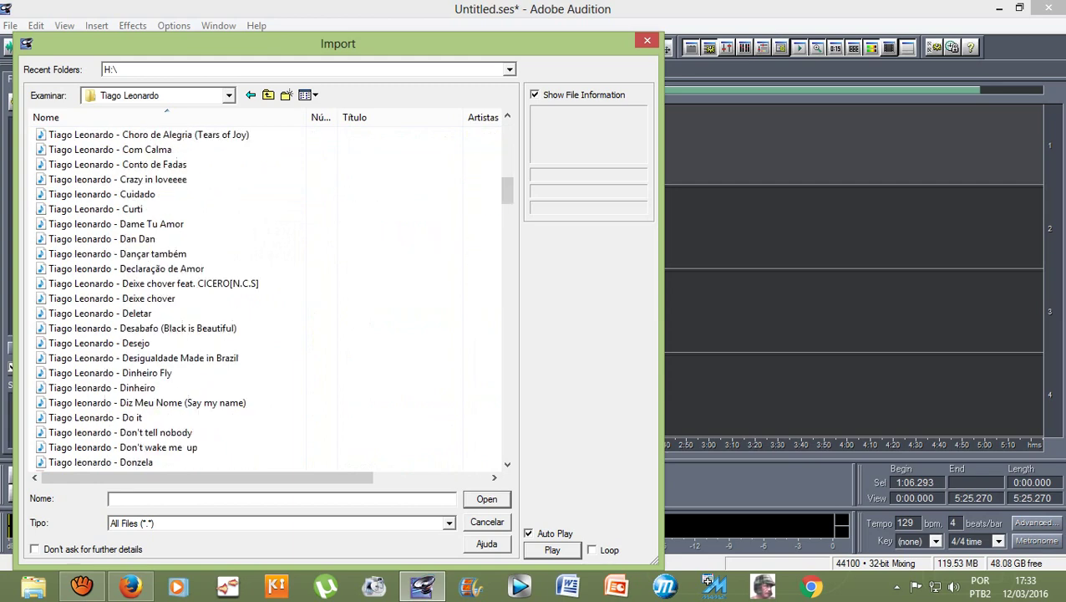
pyautogui.scroll(-3, 268, 224)
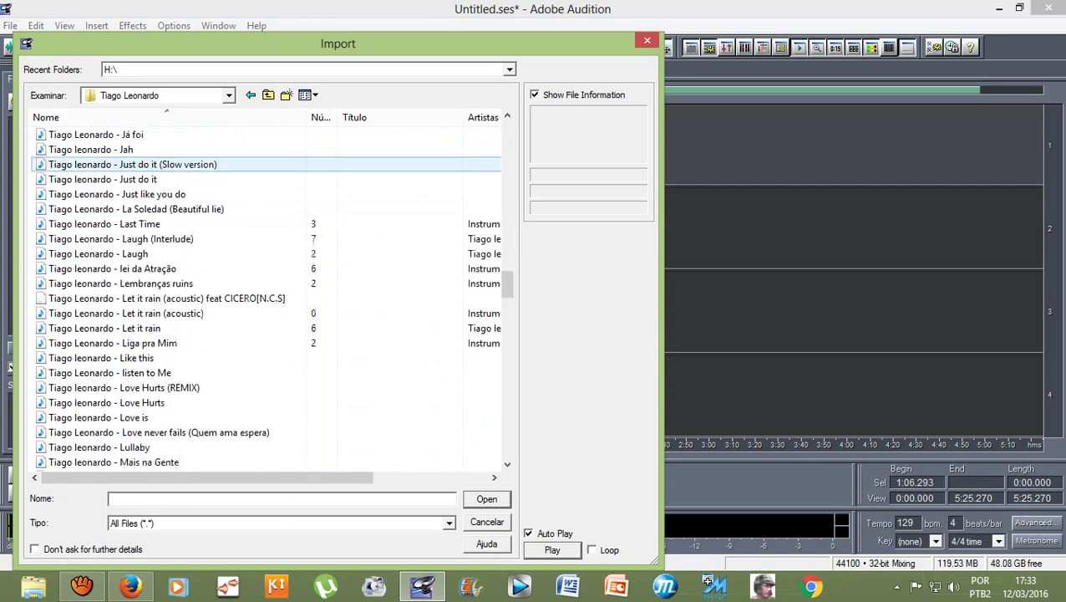
pyautogui.scroll(-6, 268, 293)
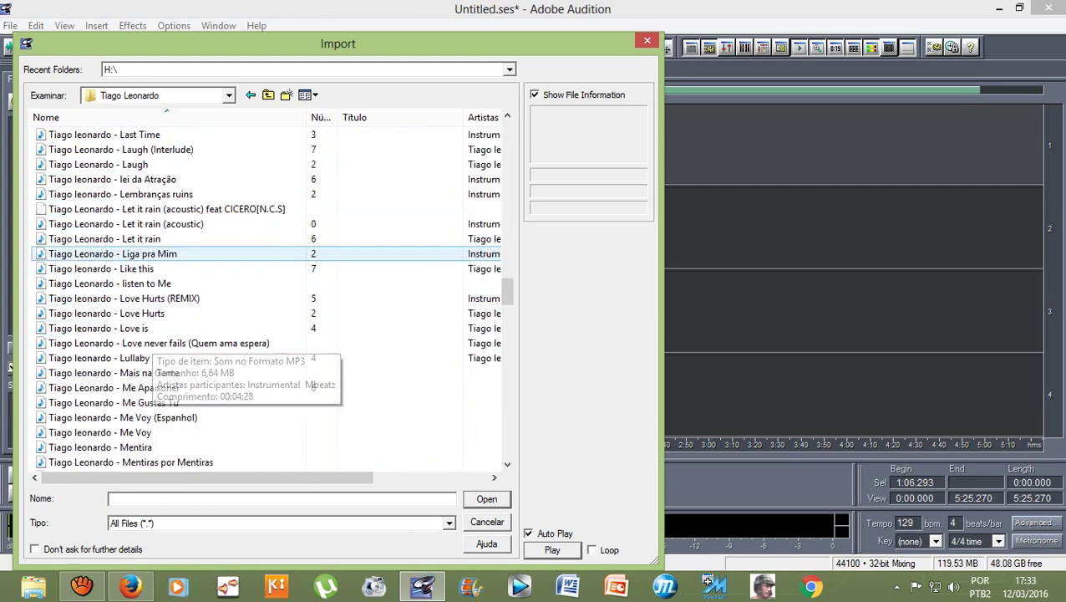
pyautogui.scroll(2, 151, 250)
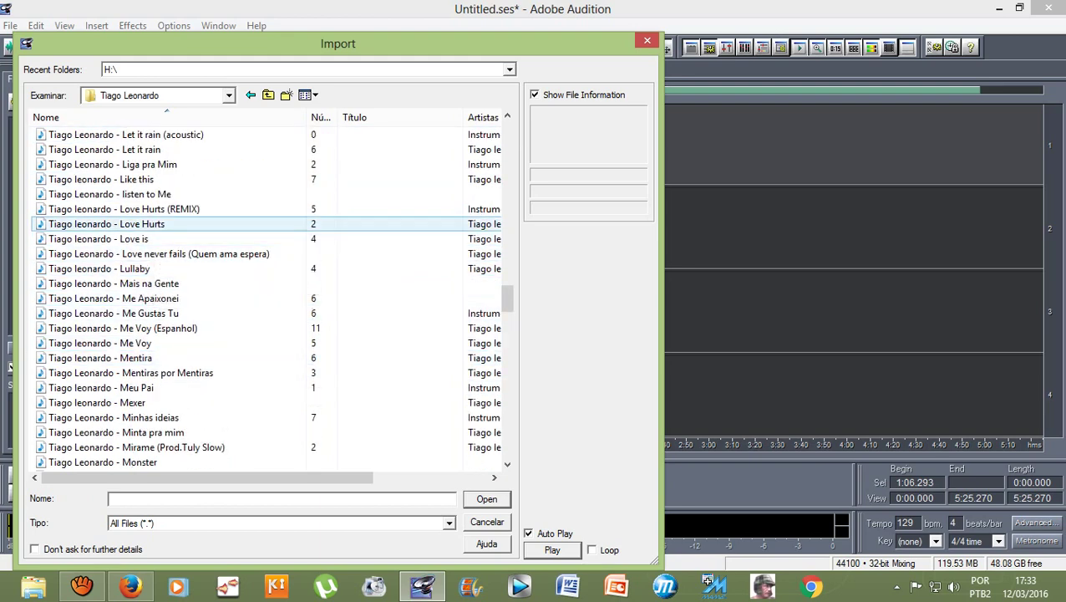
pyautogui.doubleClick(125, 224)
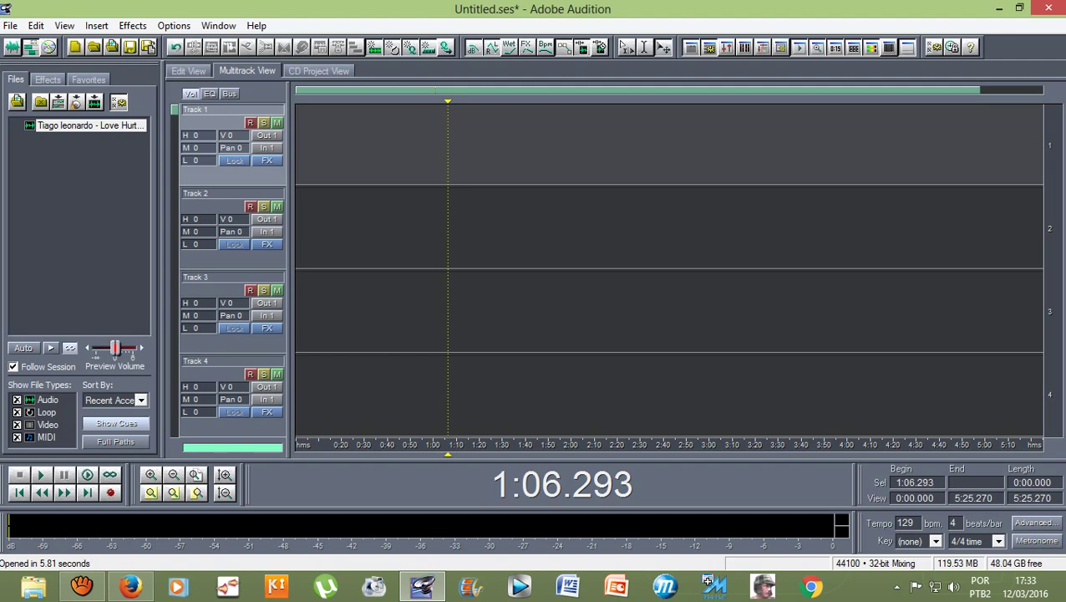
# Step: Place the Love Hurts audio at the start of Track 1 and open the clip for waveform editing
pyautogui.moveTo(83, 125); pyautogui.dragTo(297, 142)
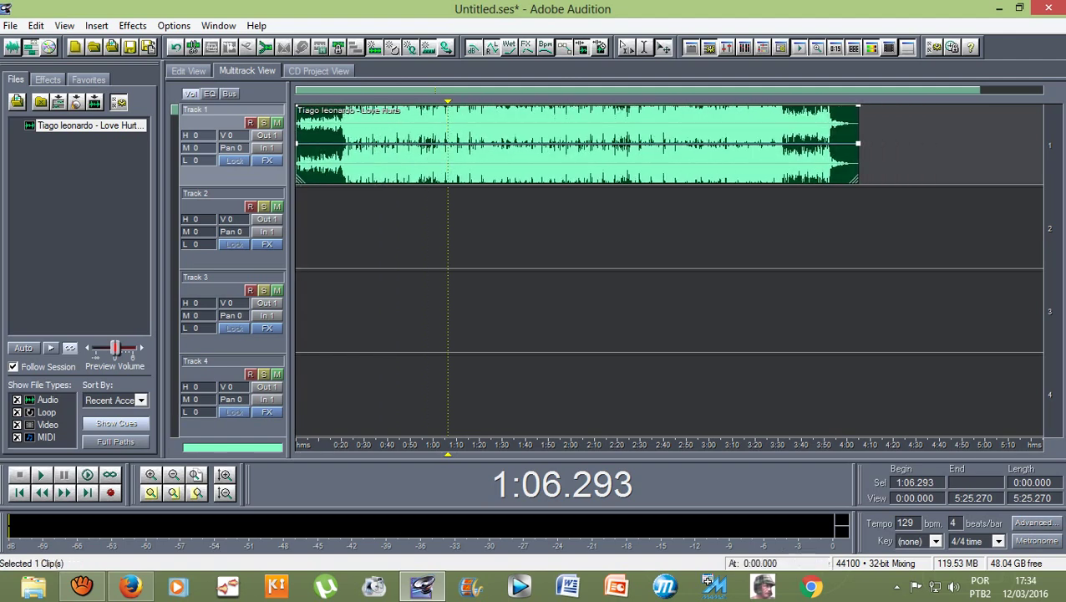
pyautogui.doubleClick(414, 113)
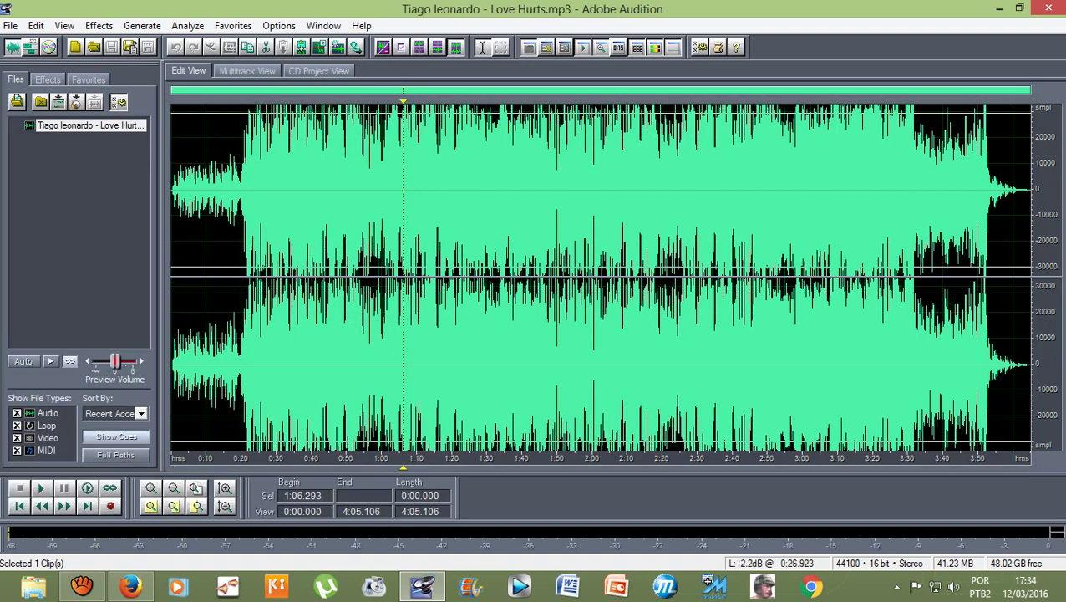
# Step: Select the Love Hurts waveform from 0:20.000 to about 3:53.7 and audition the selection
pyautogui.moveTo(241, 234); pyautogui.dragTo(989, 326)
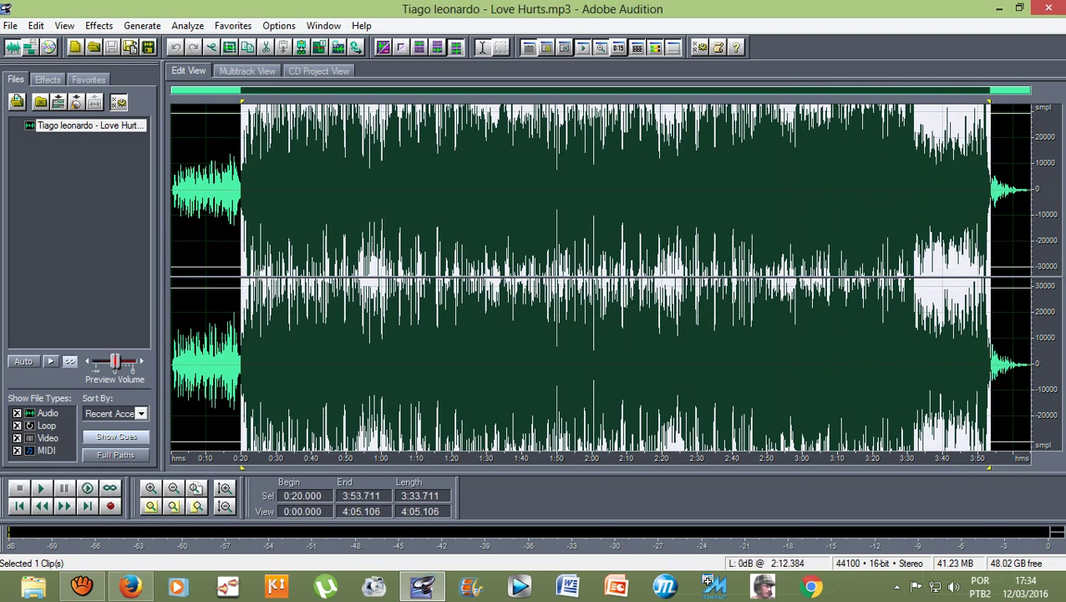
pyautogui.press('space')
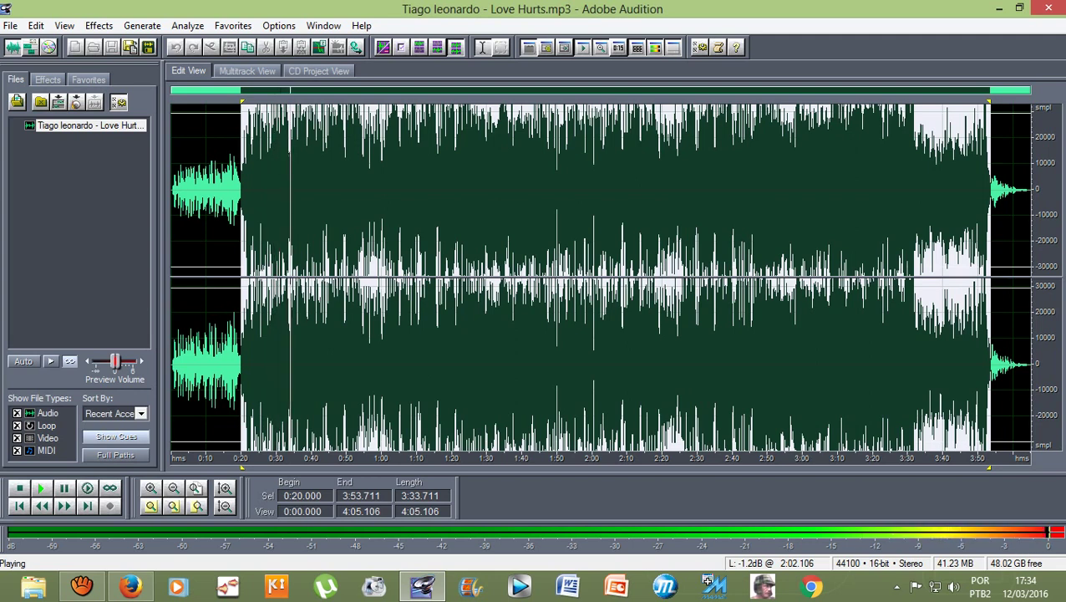
pyautogui.press('space')
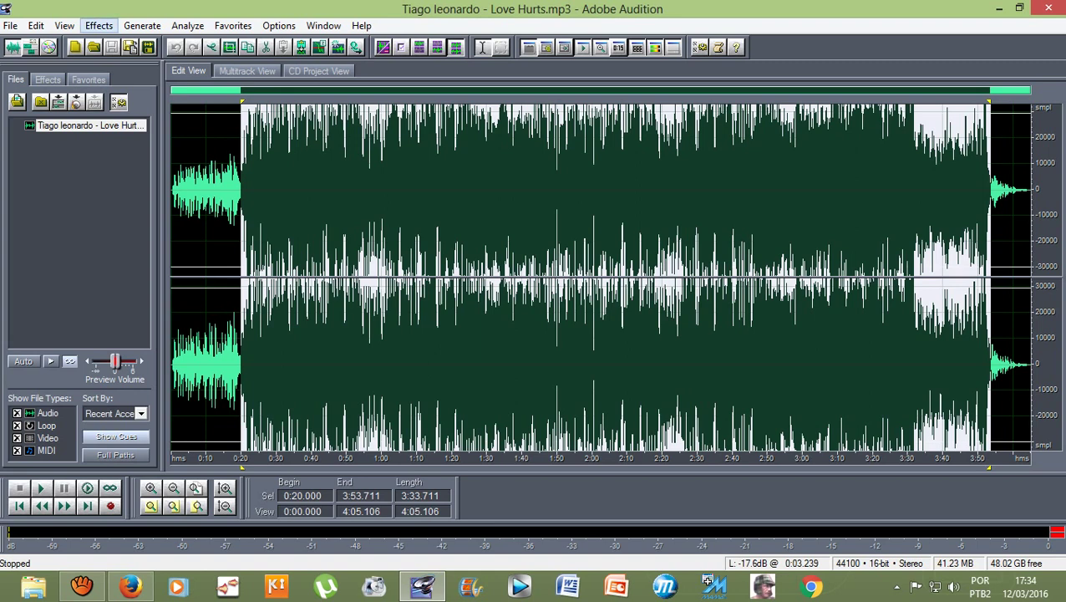
# Step: Preview the Center Channel Extractor's Acapella preset on the selected part of Love Hurts
pyautogui.click(99, 25)
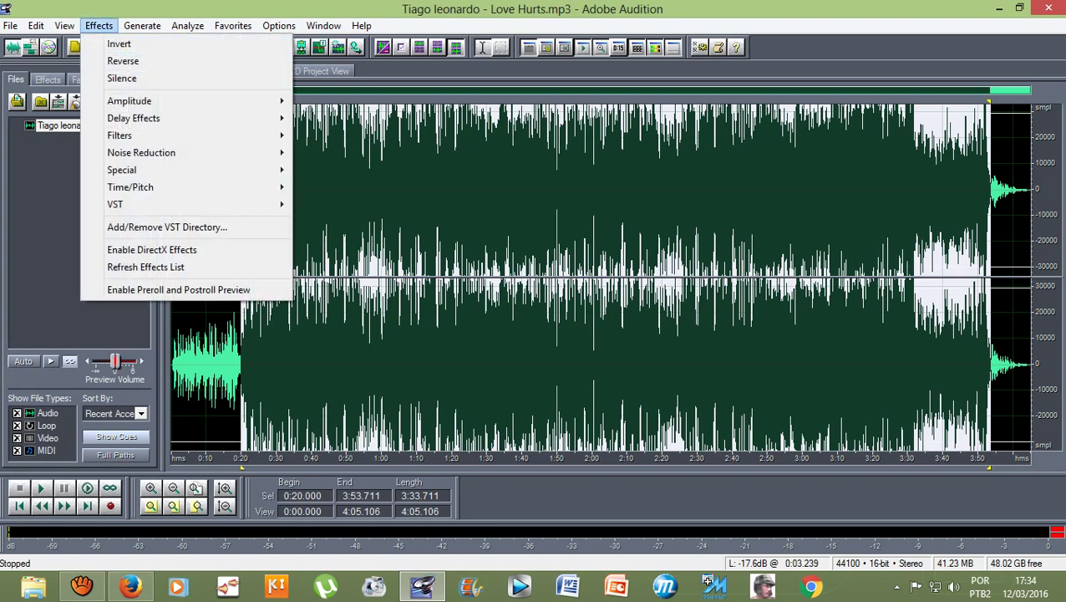
pyautogui.moveTo(119, 136)
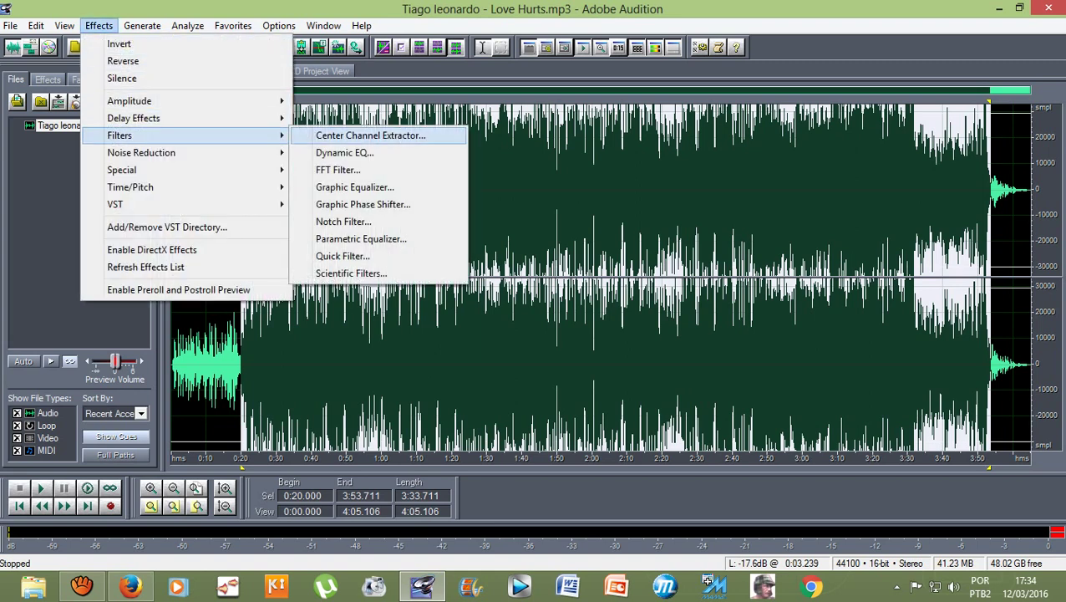
pyautogui.click(370, 136)
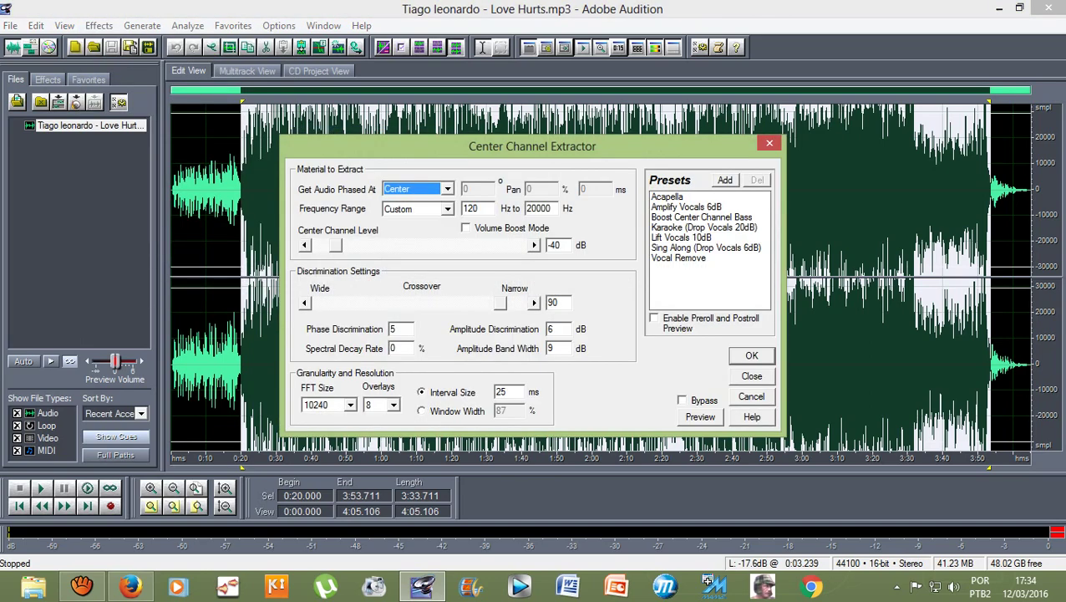
pyautogui.click(667, 196)
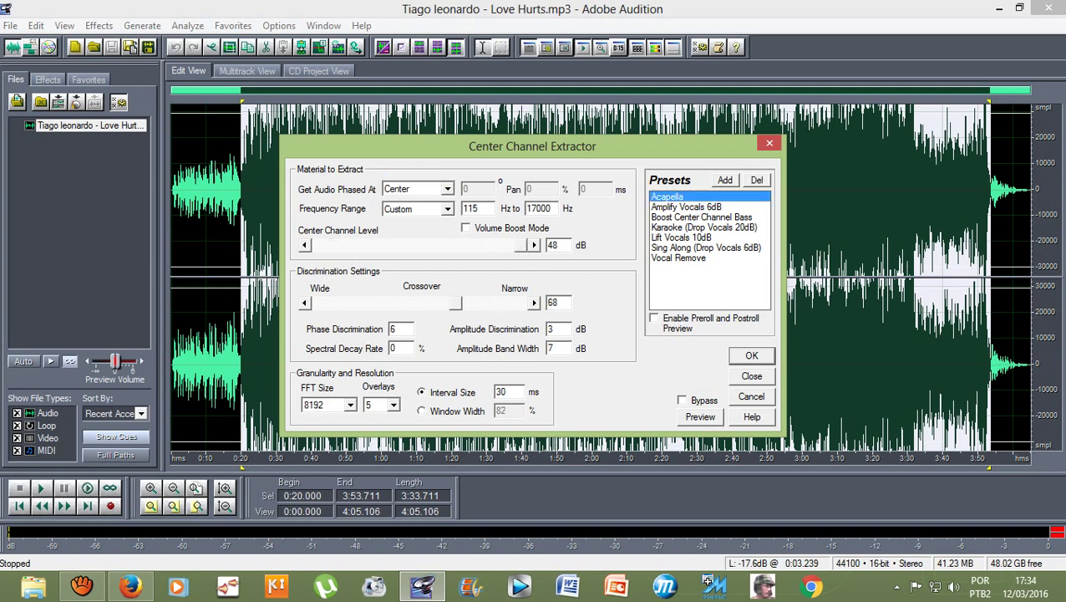
pyautogui.click(699, 416)
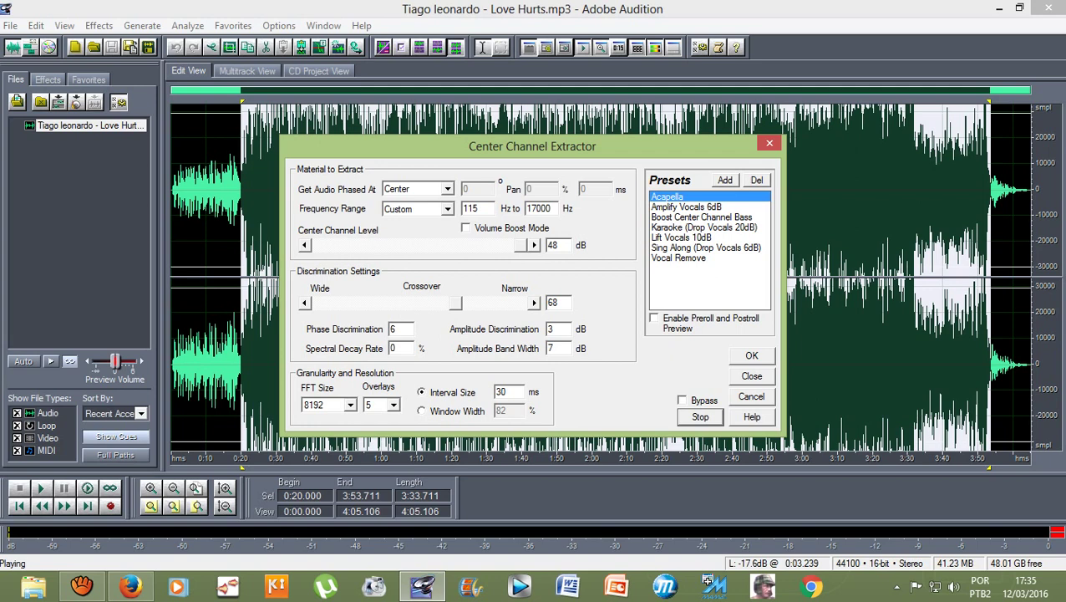
# Step: Preview the Center Channel Extractor's Vocal Remove preset on the selected part of Love Hurts
pyautogui.press('space')
pyautogui.click(678, 258)
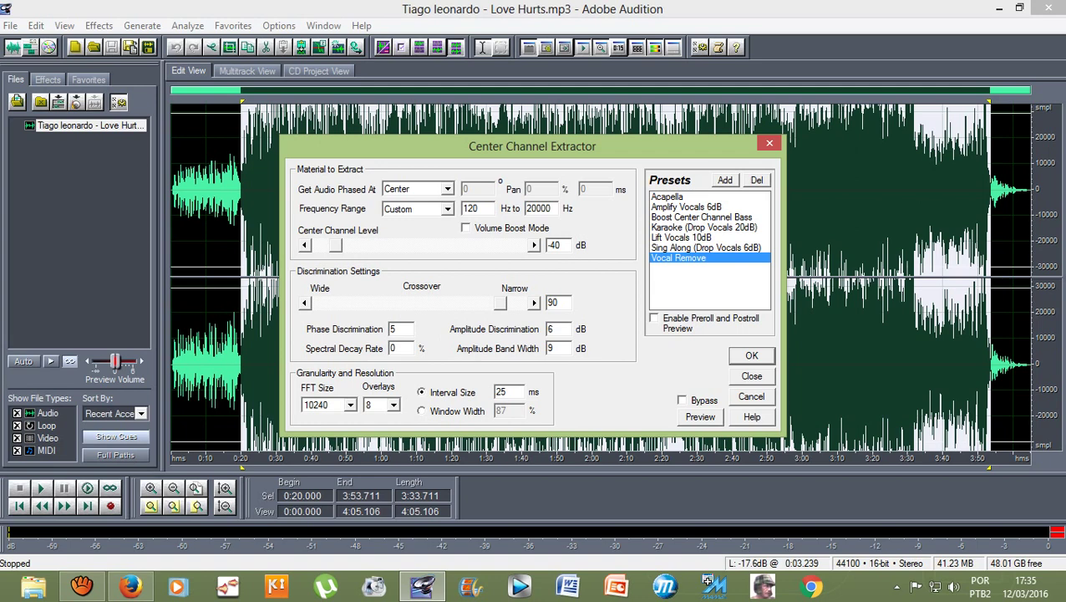
pyautogui.click(700, 416)
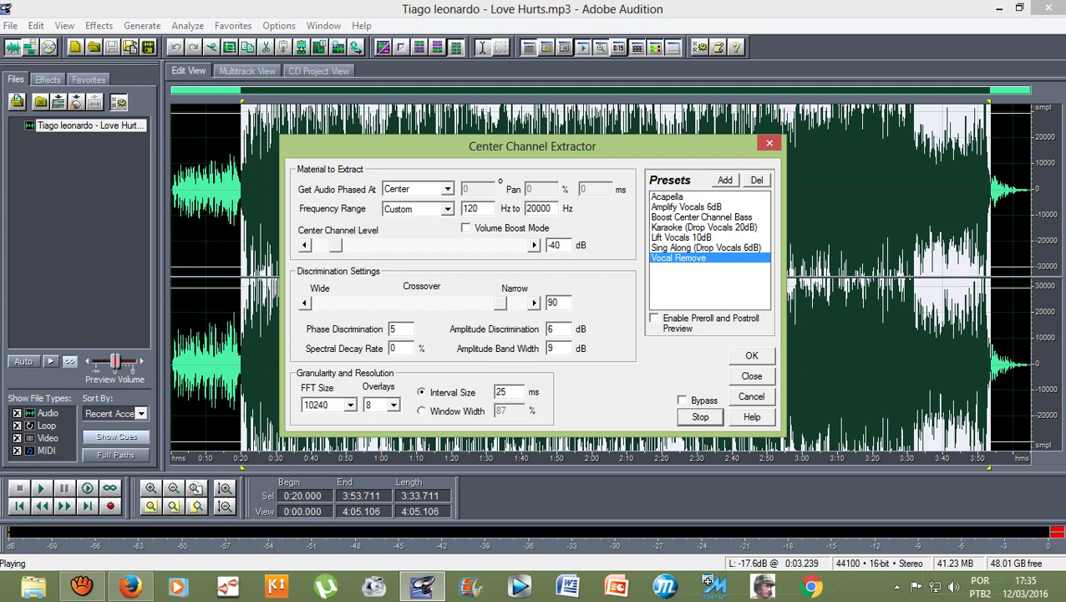
pyautogui.press('space')
# Step: Preview the presets from Amplify Vocals 6dB through Sing Along (Drop Vocals 6dB) in turn on the selection and stop playback
pyautogui.click(686, 206)
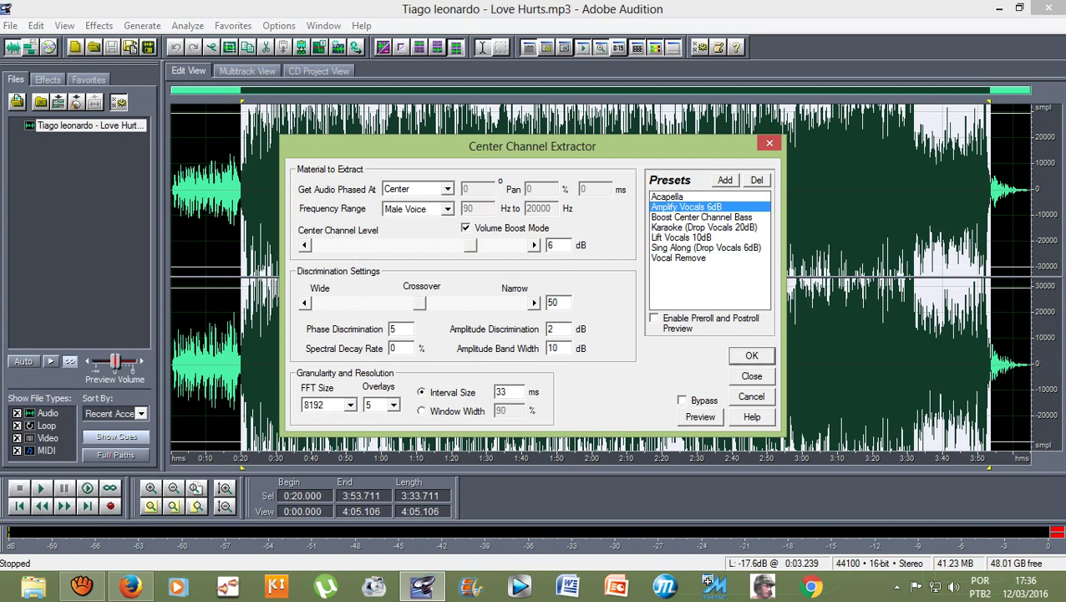
pyautogui.click(700, 417)
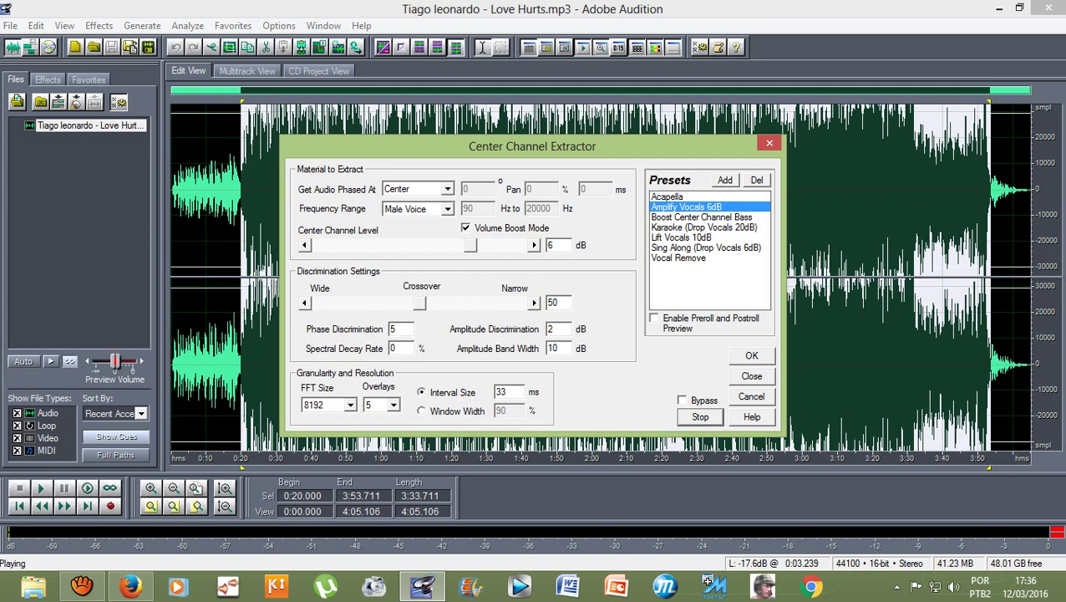
pyautogui.click(701, 217)
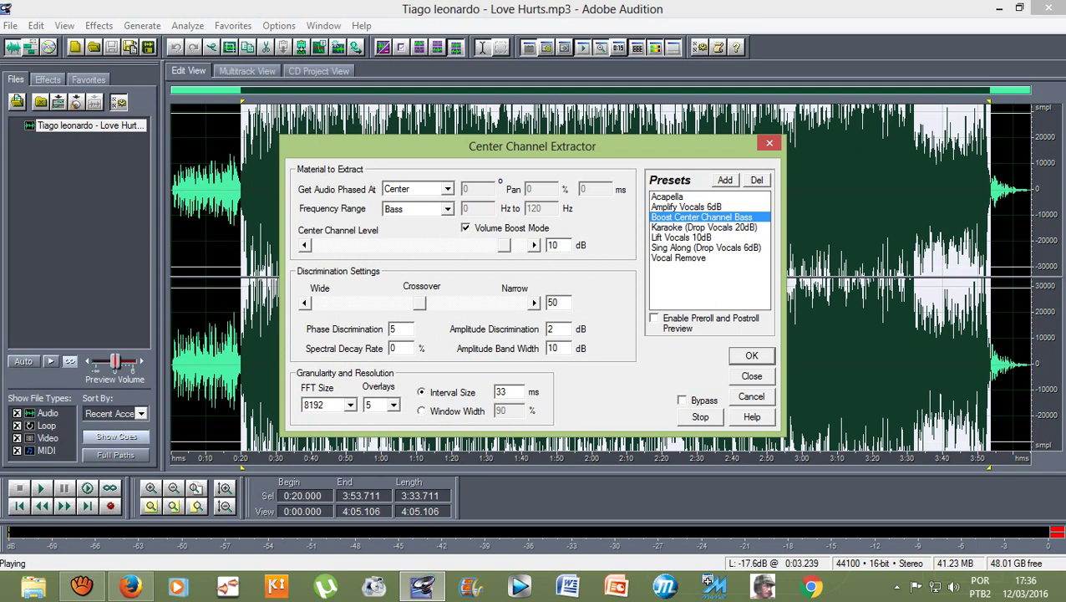
pyautogui.click(704, 227)
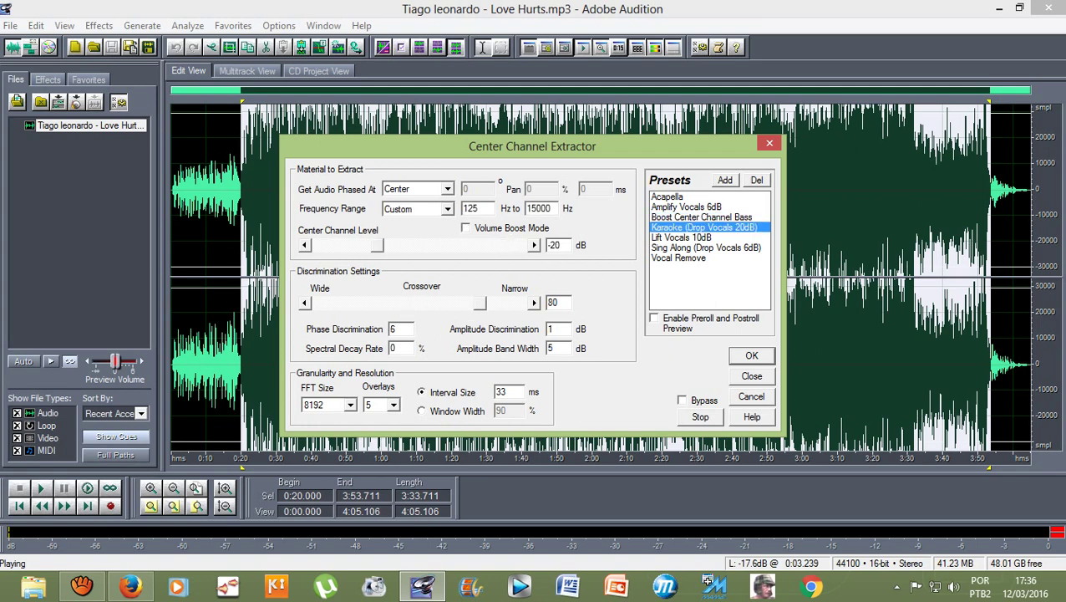
pyautogui.click(681, 237)
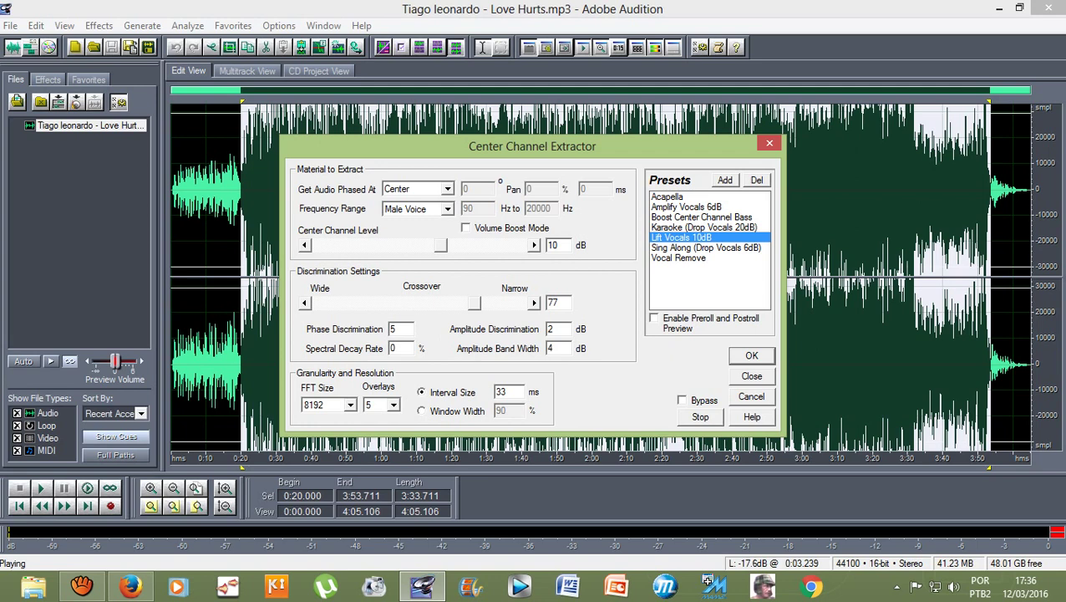
pyautogui.click(706, 248)
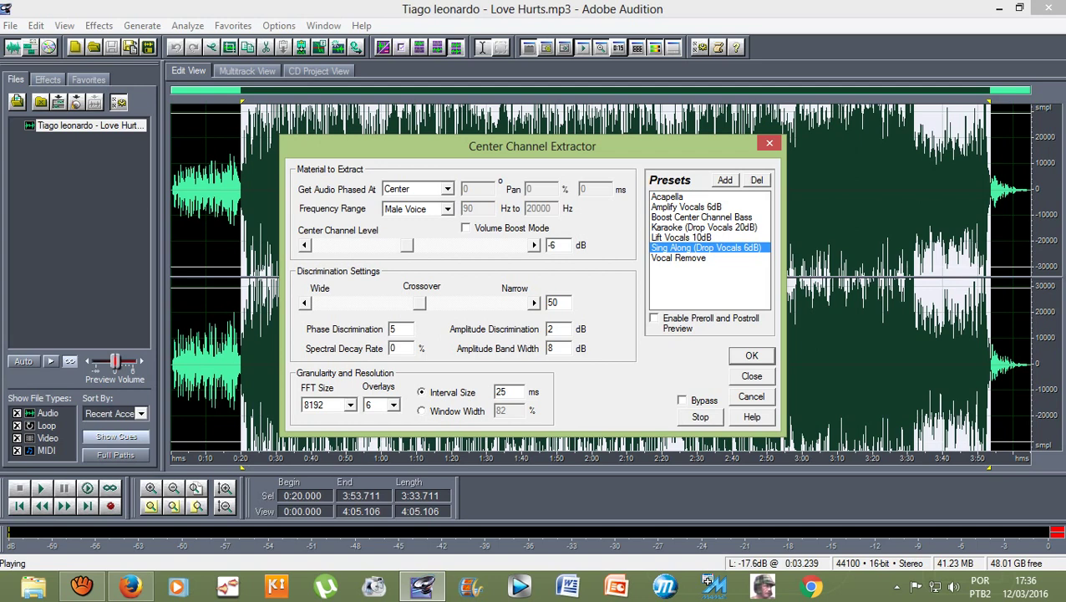
pyautogui.click(699, 416)
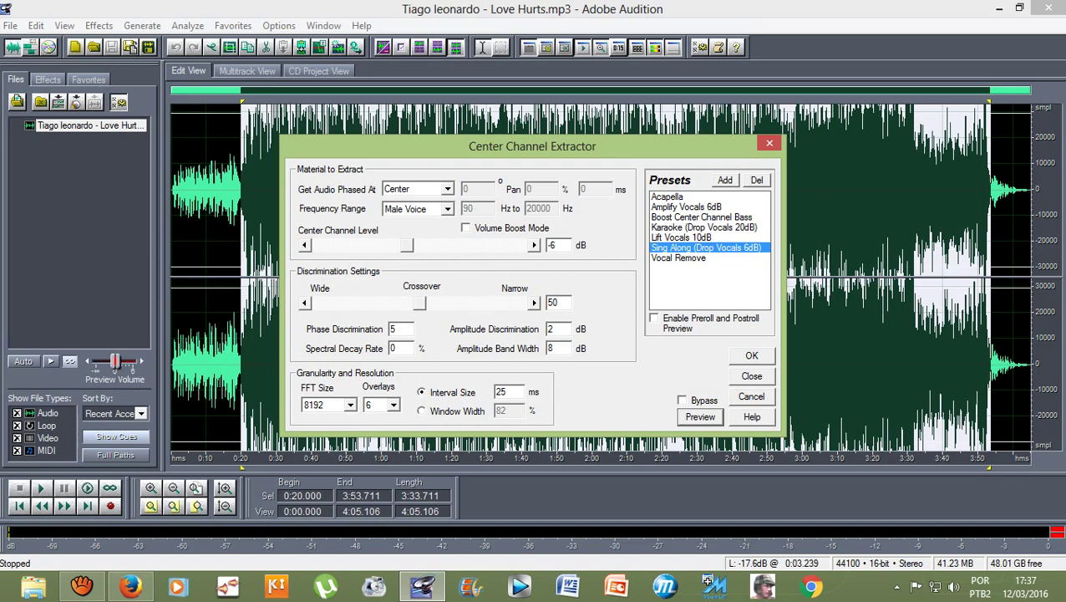
pyautogui.click(83, 587)
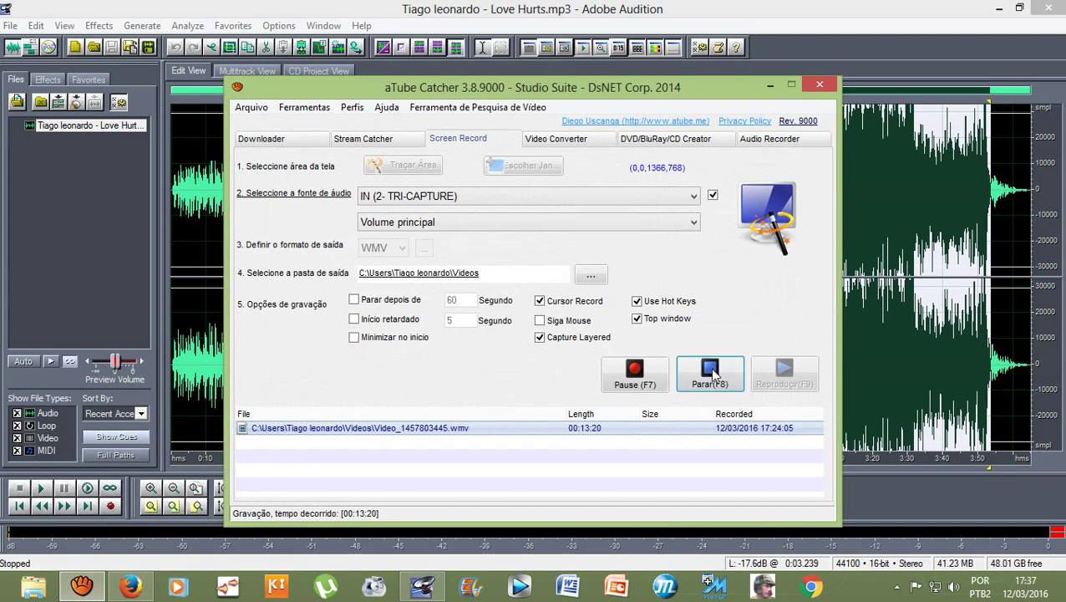